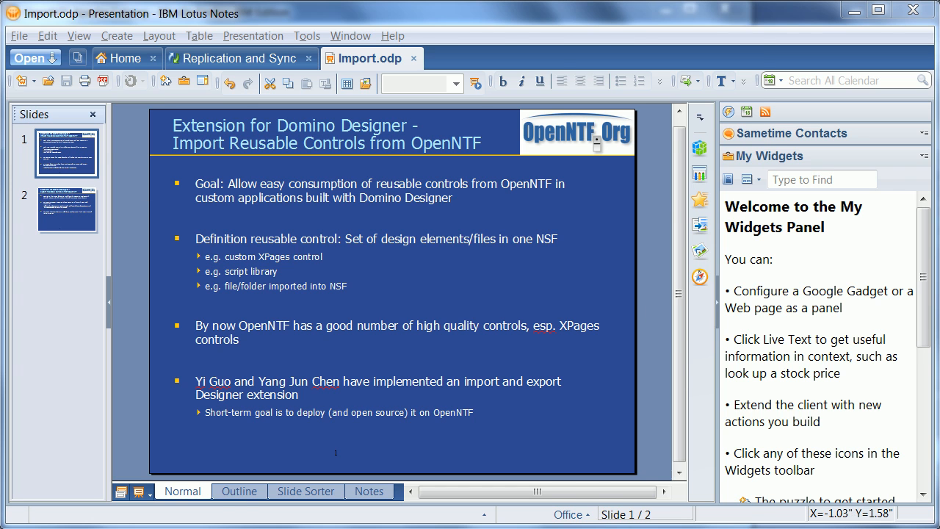
# Switch to Firefox to look over the Reusable Controls list in the OpenNTF Apache Catalog, and return to the Lotus Notes presentation.
pyautogui.hotkey('alt', 'Tab')
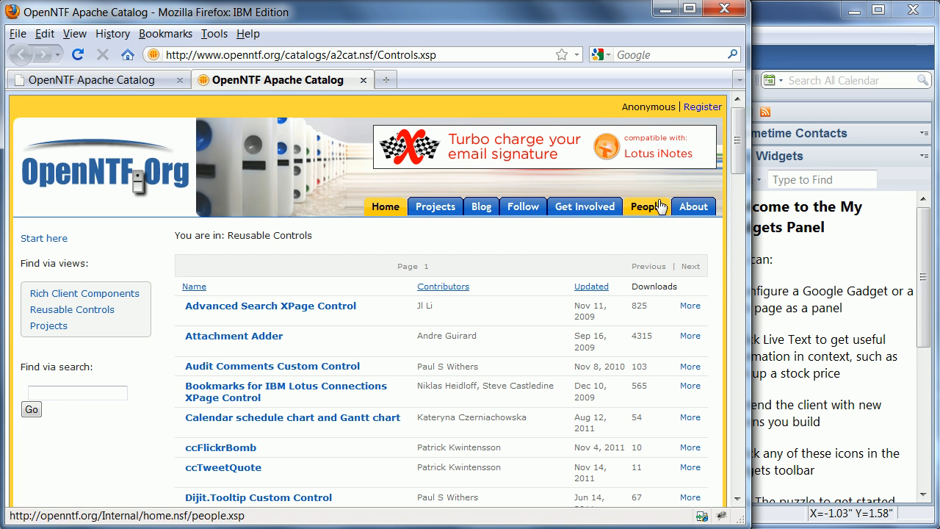
pyautogui.moveTo(740, 150)
pyautogui.mouseDown()
pyautogui.moveTo(732, 268)
pyautogui.moveTo(744, 468)
pyautogui.moveTo(741, 151)
pyautogui.mouseUp()
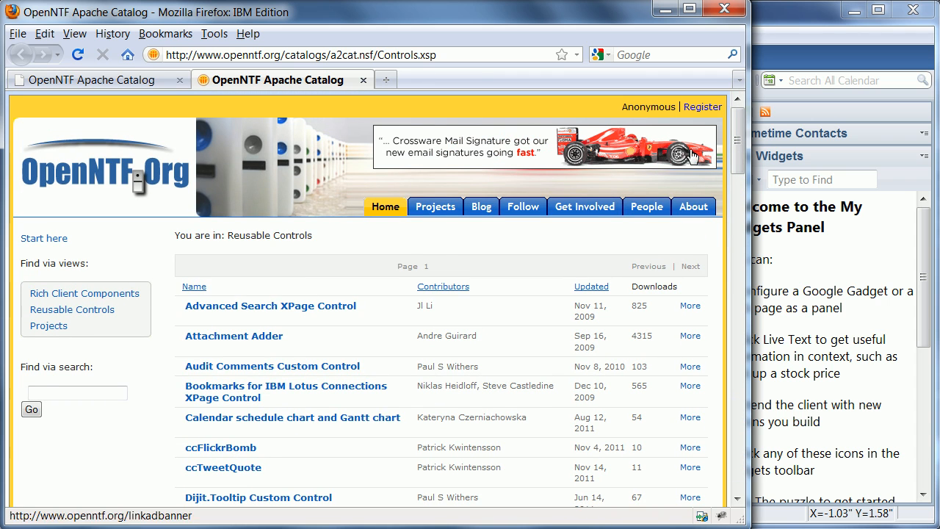
pyautogui.click(768, 24)
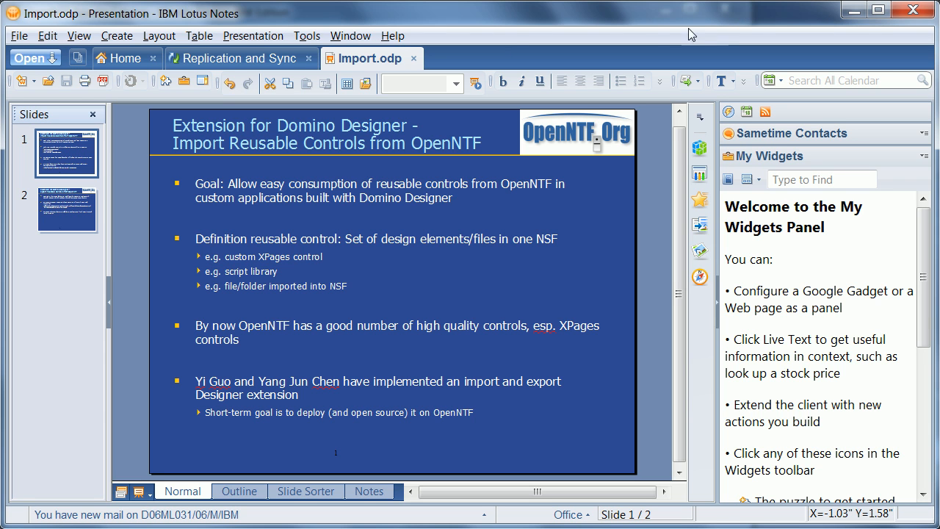
# Switch to Domino Designer, close the Forms list of test.nsf and collapse the test application.
pyautogui.hotkey('alt', 'Tab')
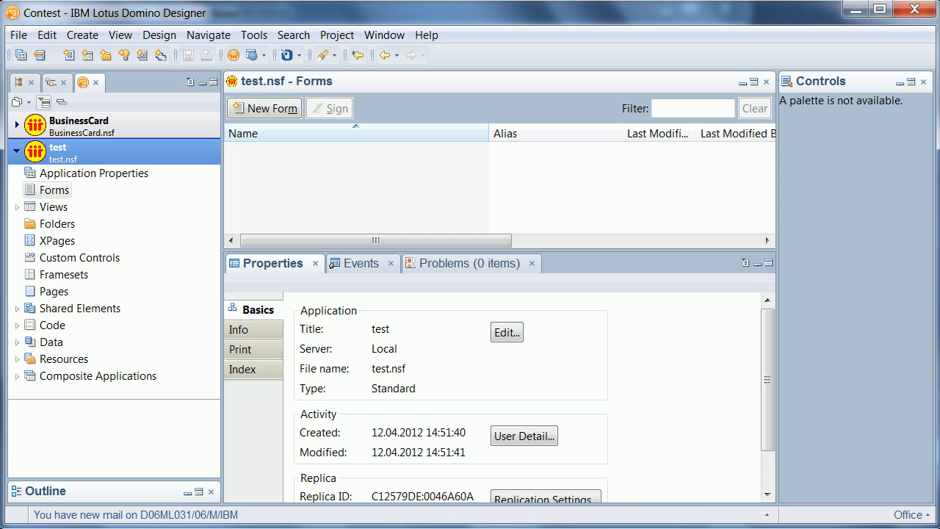
pyautogui.click(766, 81)
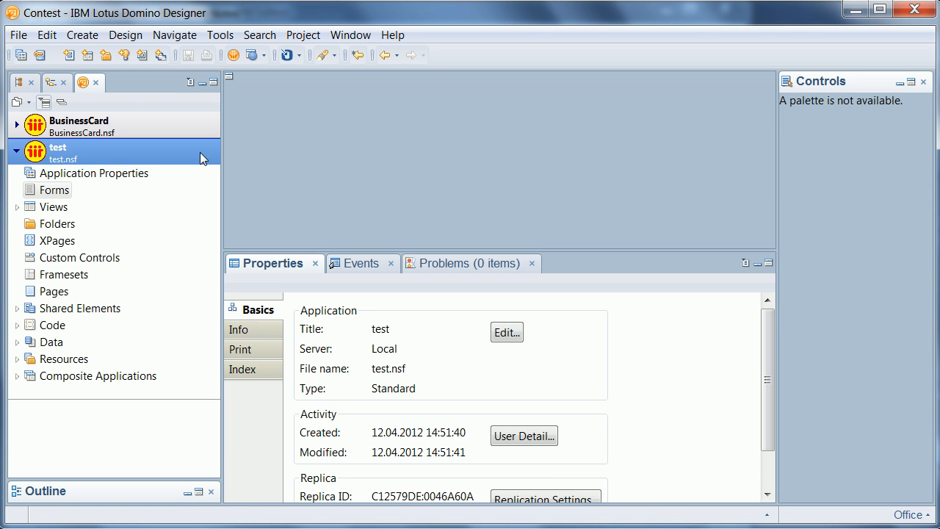
pyautogui.click(16, 149)
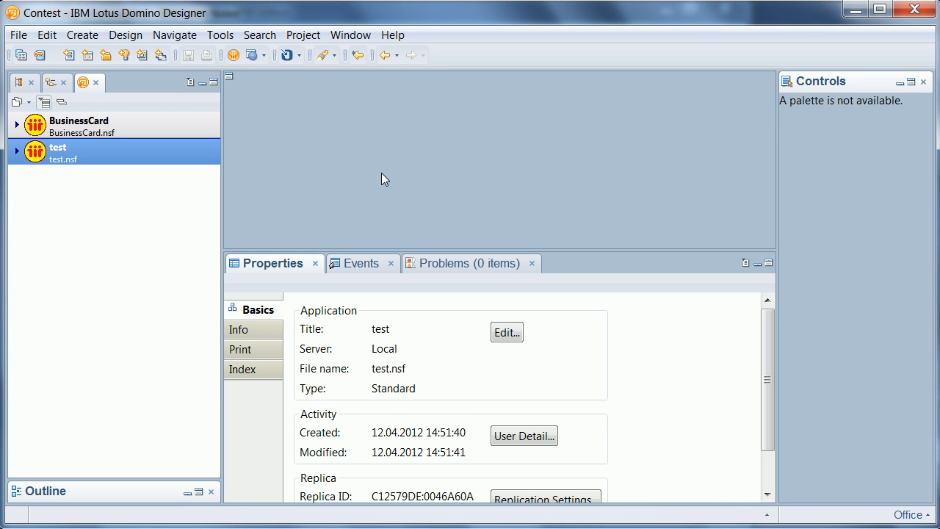
# Create a new application named test2.
pyautogui.hotkey('ctrl', 'n')
pyautogui.write('test2')
pyautogui.click(592, 202)
pyautogui.click(459, 262)
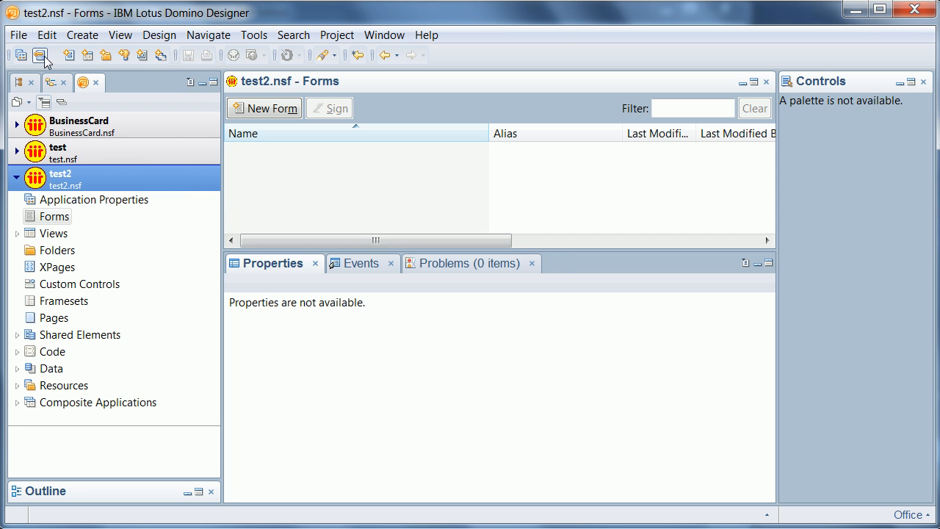
# Add an Anonymous entry with Manager access to the access control list of the test2 application.
pyautogui.rightClick(68, 188)
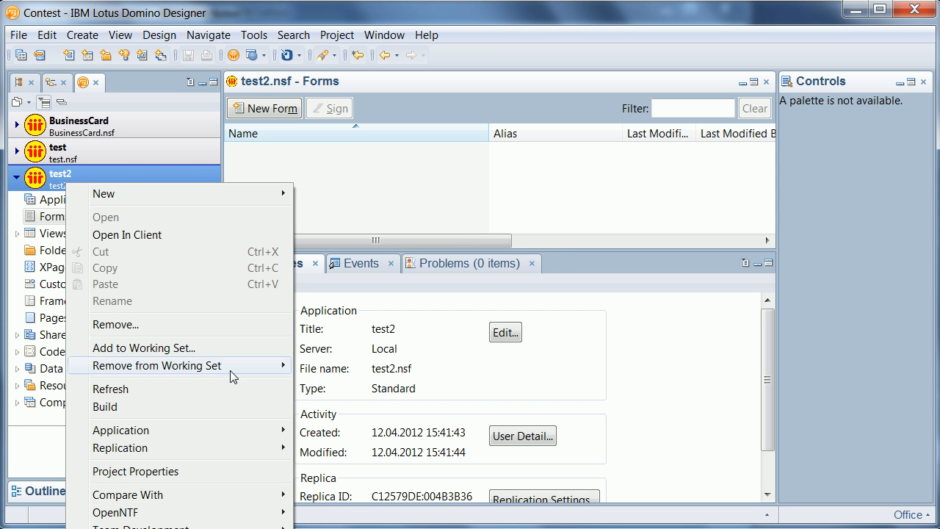
pyautogui.moveTo(279, 433)
pyautogui.click(348, 450)
pyautogui.moveTo(303, 149); pyautogui.dragTo(268, 50)
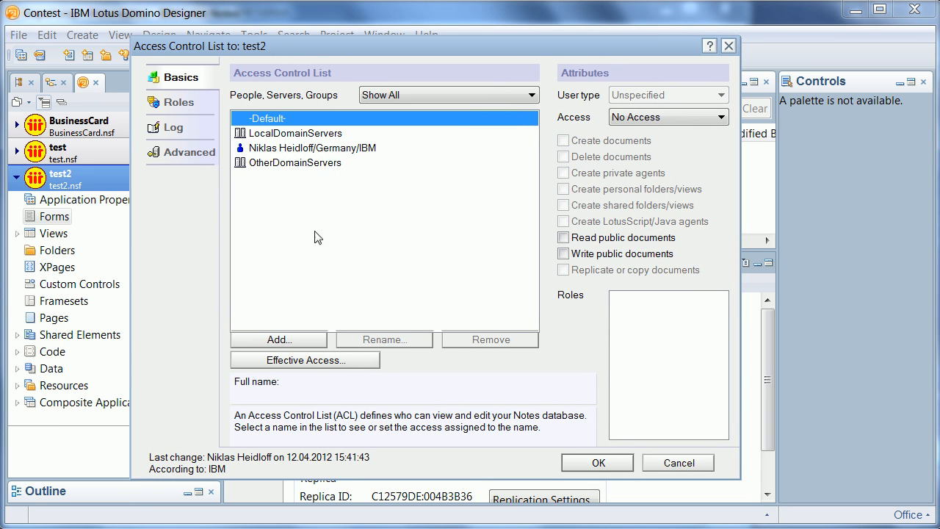
pyautogui.click(281, 346)
pyautogui.write('Anonymous')
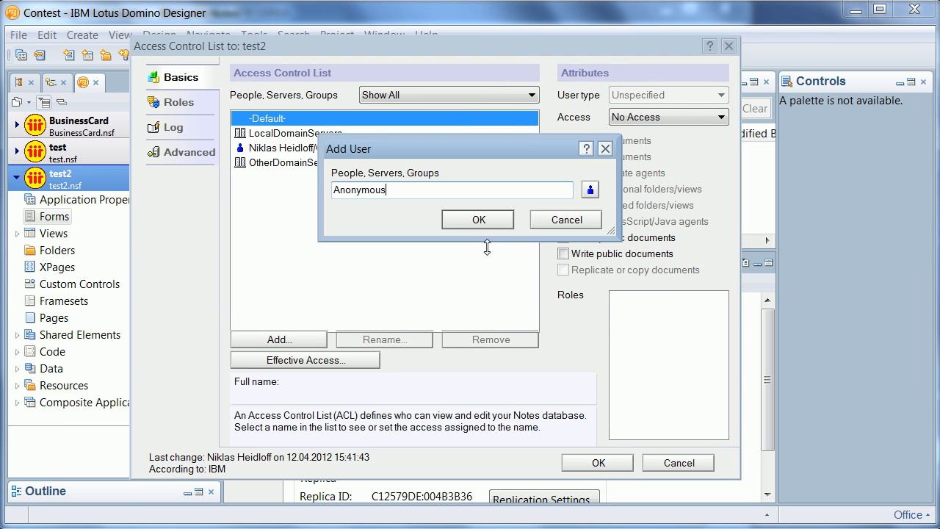
pyautogui.click(478, 219)
pyautogui.click(630, 117)
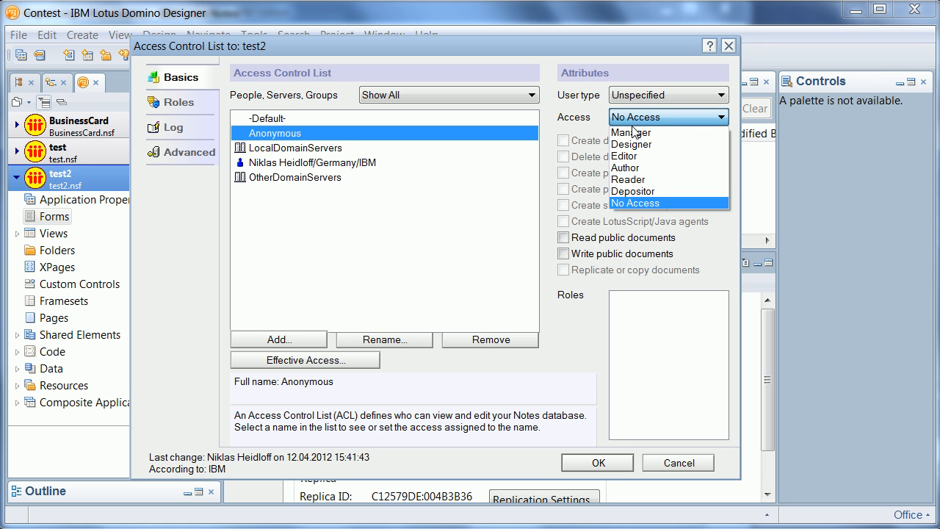
pyautogui.click(629, 133)
pyautogui.click(596, 462)
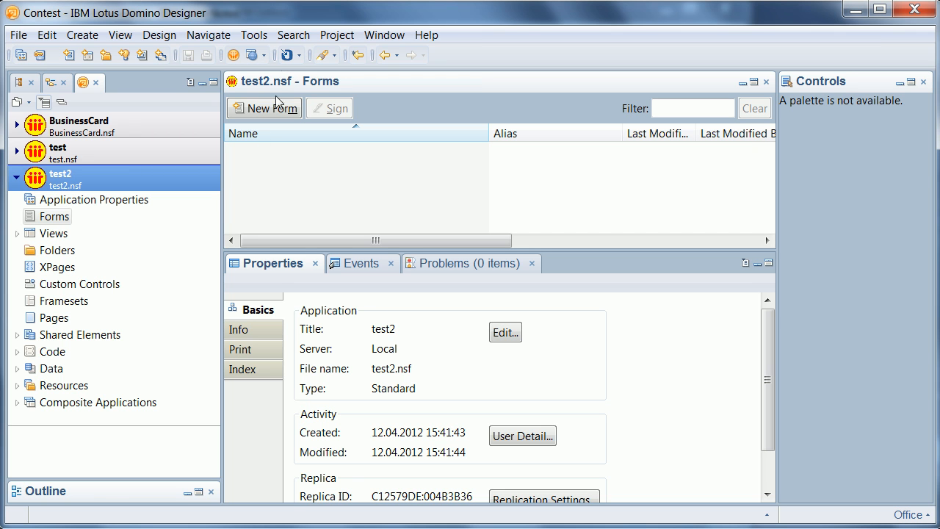
# Start importing a reusable control from OpenNTF into the test2 application.
pyautogui.rightClick(67, 184)
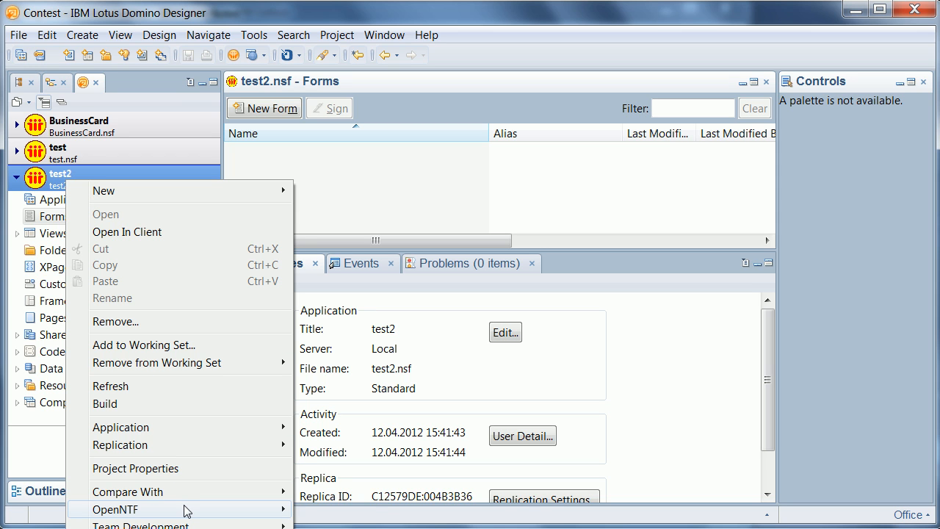
pyautogui.moveTo(189, 511)
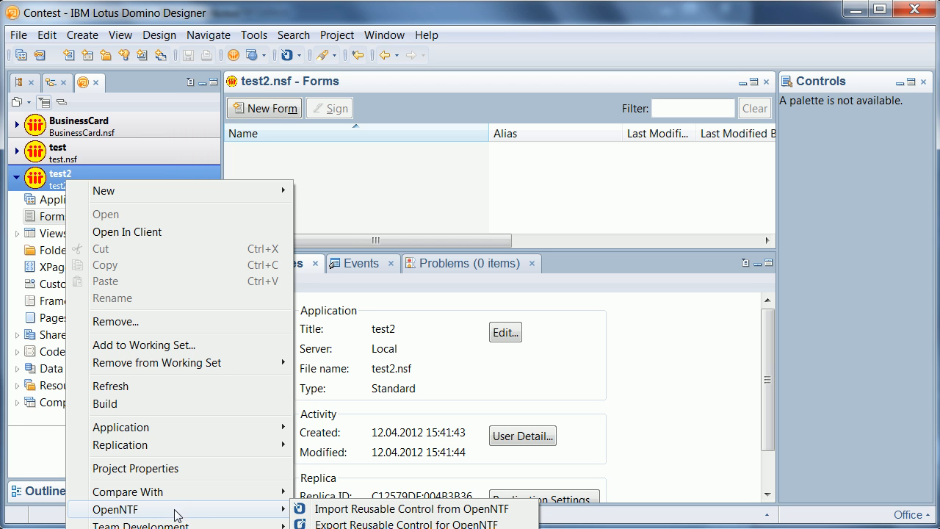
pyautogui.click(327, 510)
pyautogui.moveTo(261, 0); pyautogui.dragTo(360, 20)
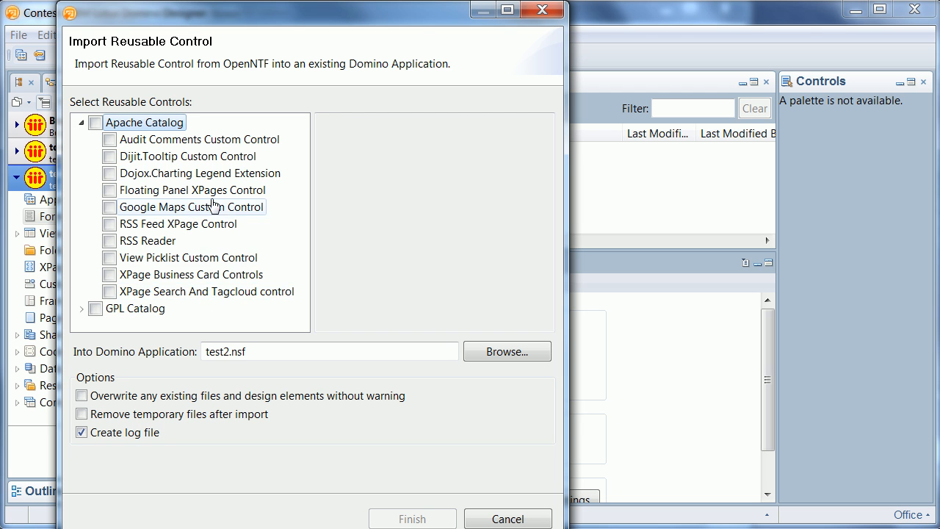
# Review several Apache Catalog control descriptions and import XPage Business Card Controls into test2.nsf.
pyautogui.click(172, 140)
pyautogui.click(175, 157)
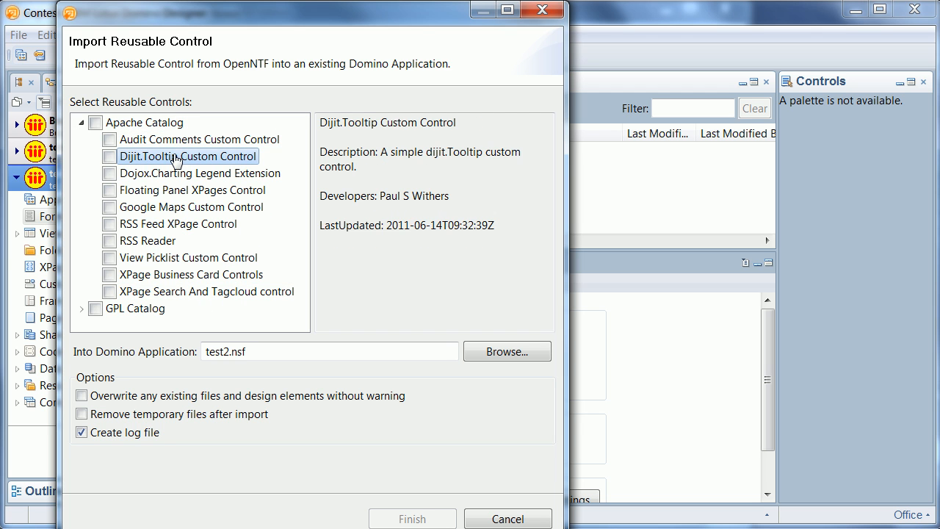
pyautogui.click(188, 190)
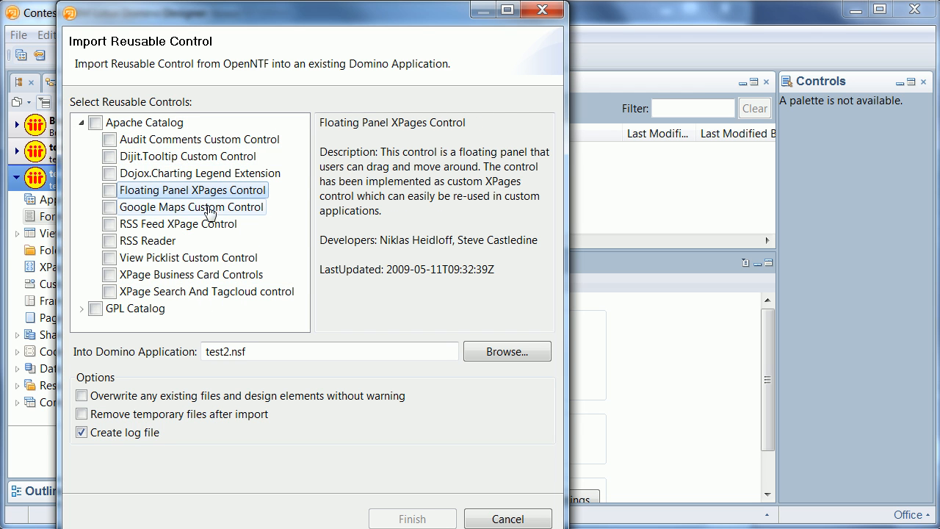
pyautogui.click(187, 258)
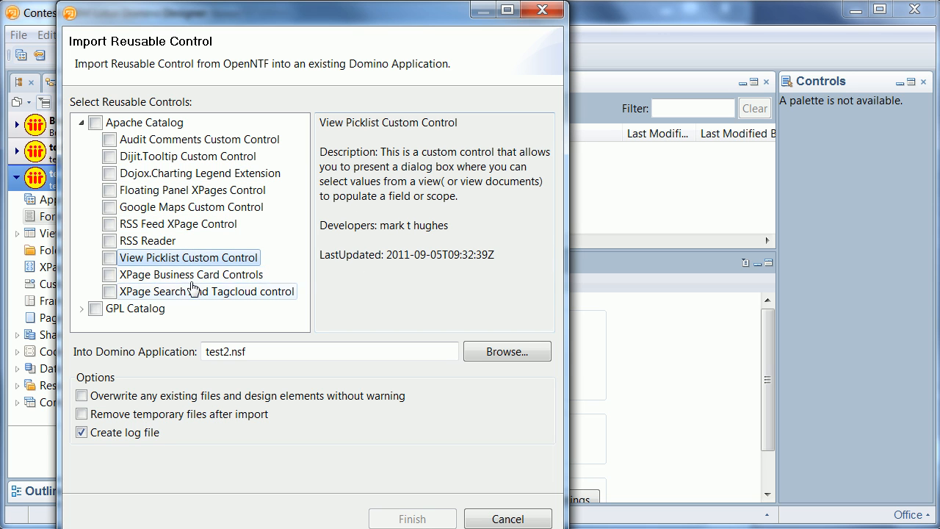
pyautogui.click(121, 275)
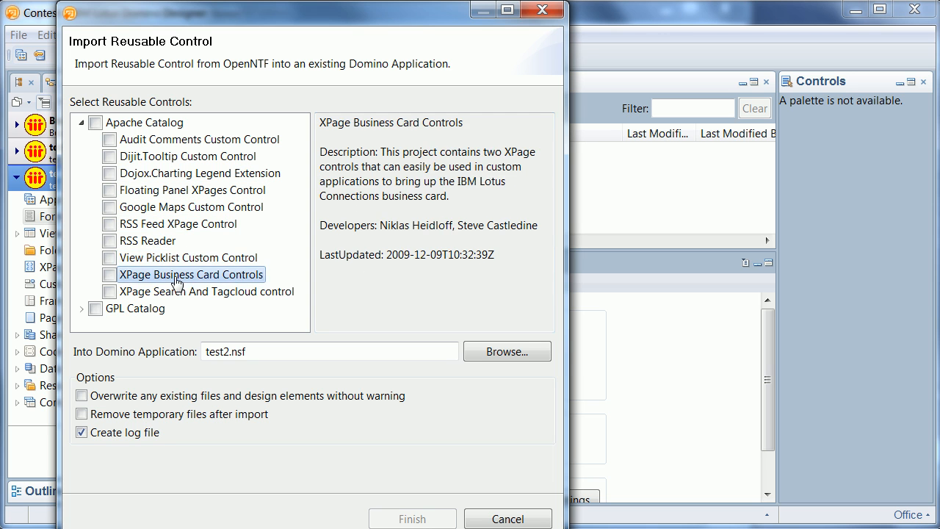
pyautogui.click(109, 275)
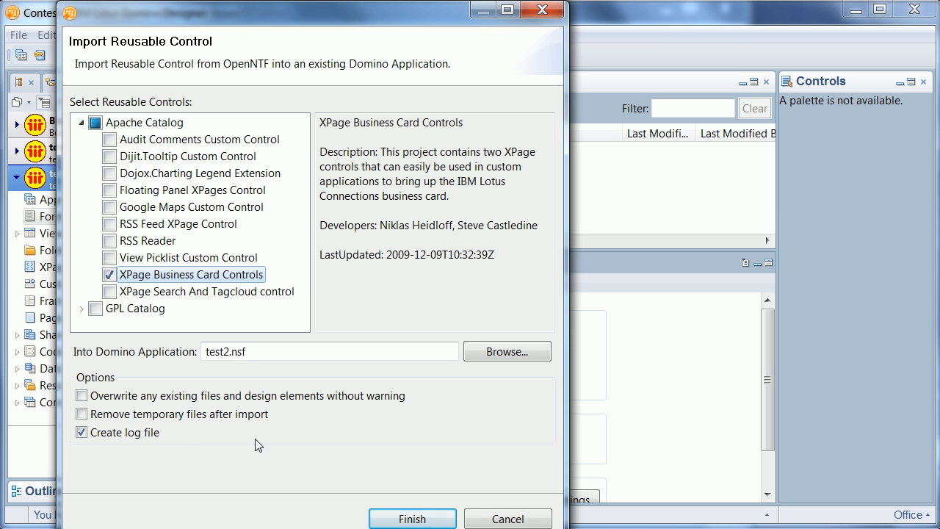
pyautogui.click(421, 519)
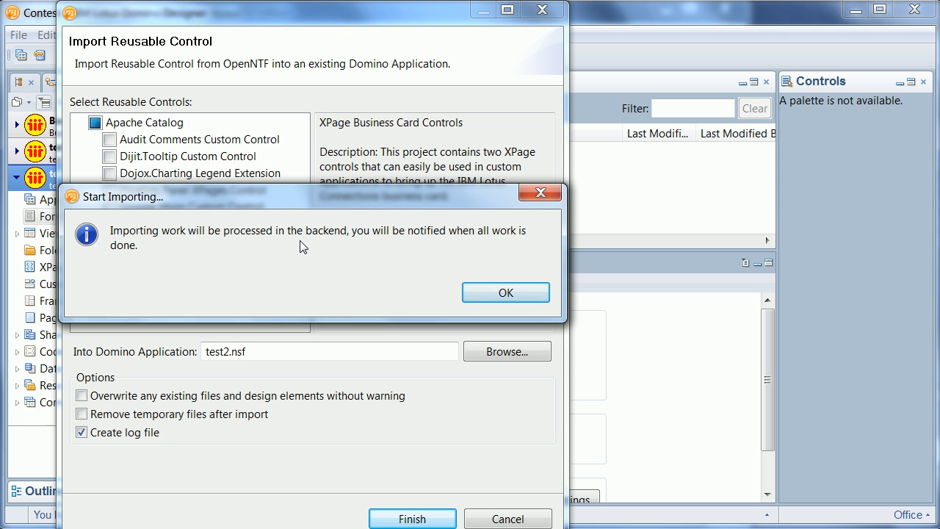
pyautogui.click(484, 292)
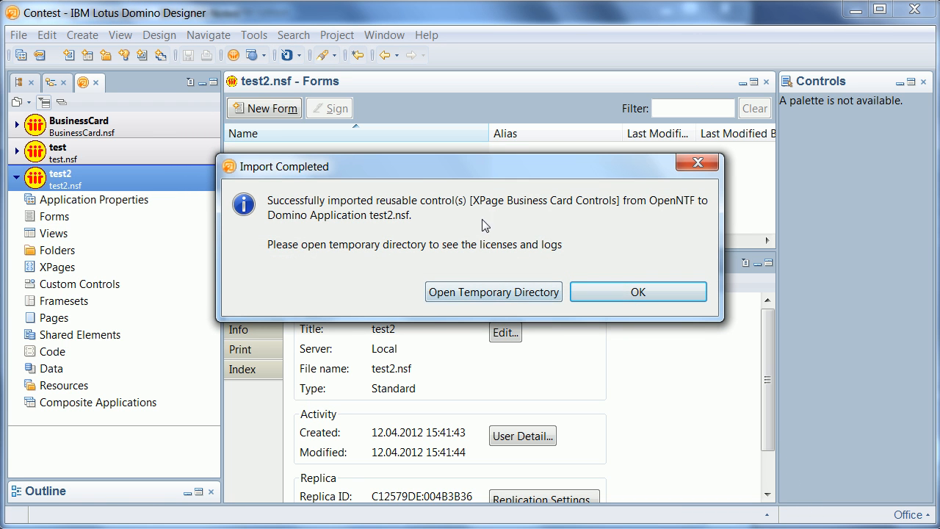
# Open the import's temporary directory and examine the contents of the BusinessCard and BusinessCard(1).nsf folders.
pyautogui.moveTo(429, 170); pyautogui.dragTo(411, 190)
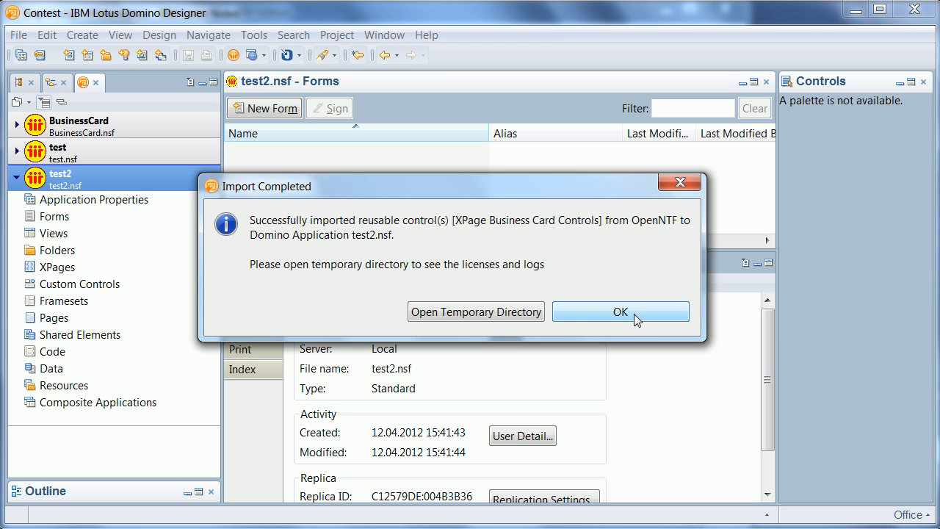
pyautogui.click(467, 312)
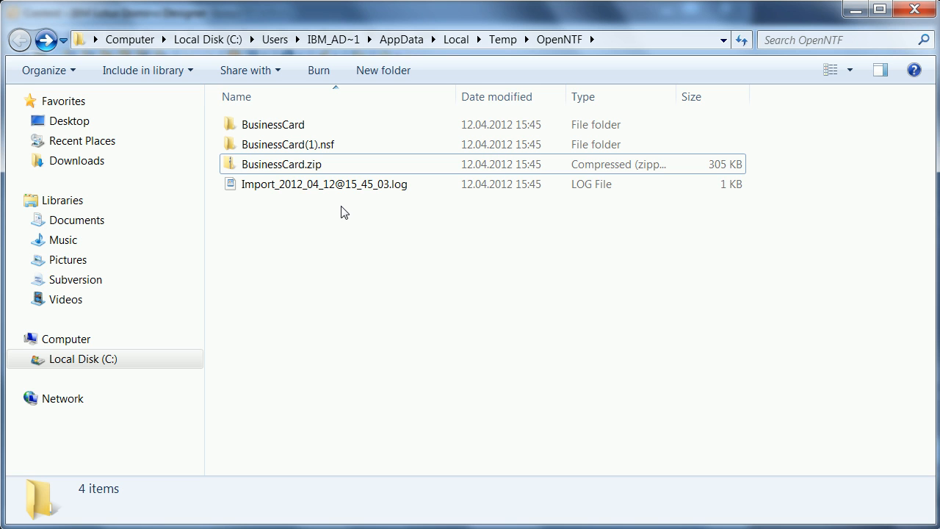
pyautogui.click(277, 164)
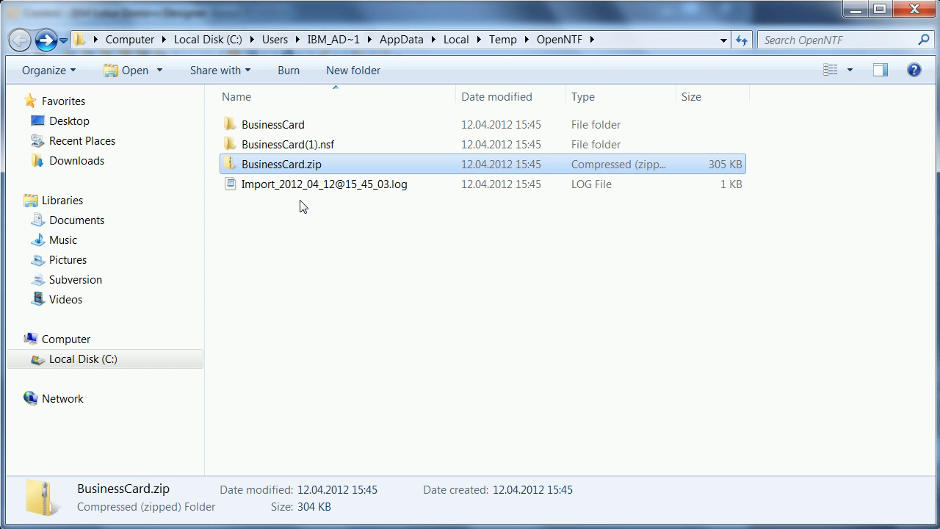
pyautogui.doubleClick(263, 125)
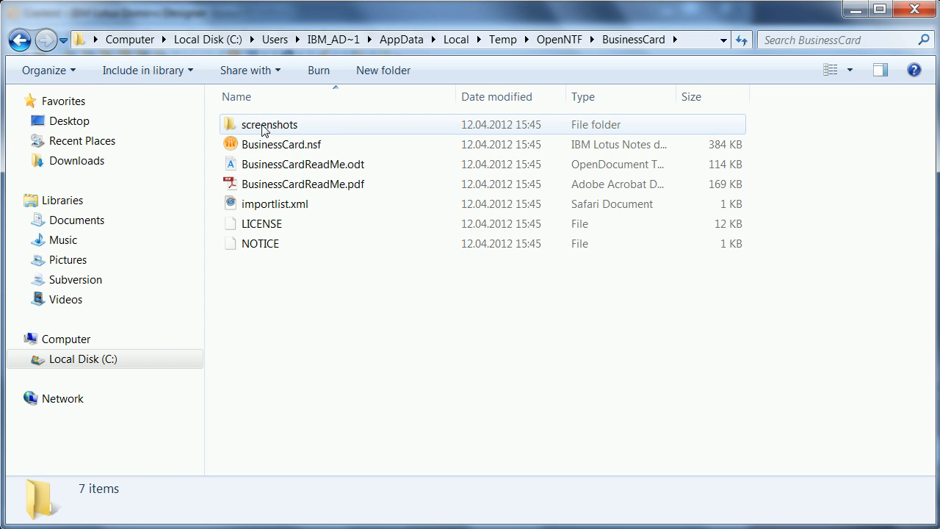
pyautogui.click(257, 189)
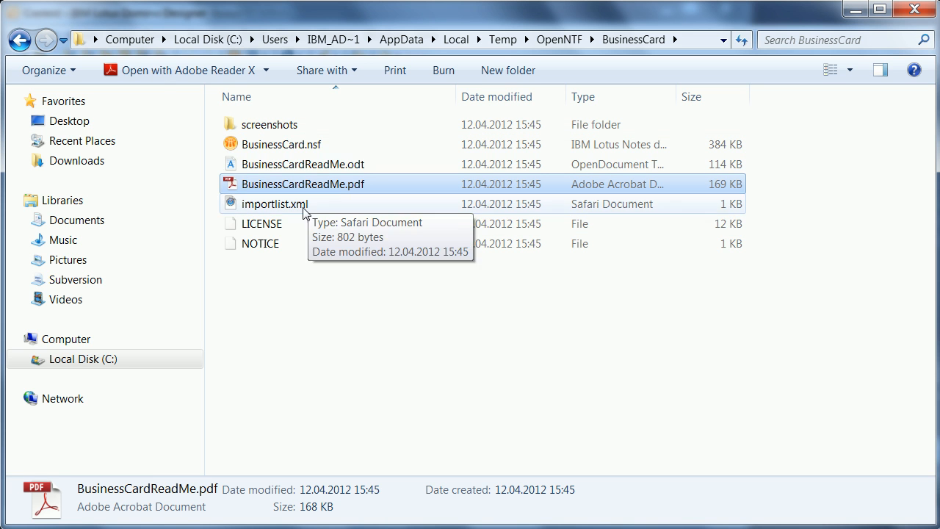
pyautogui.click(30, 42)
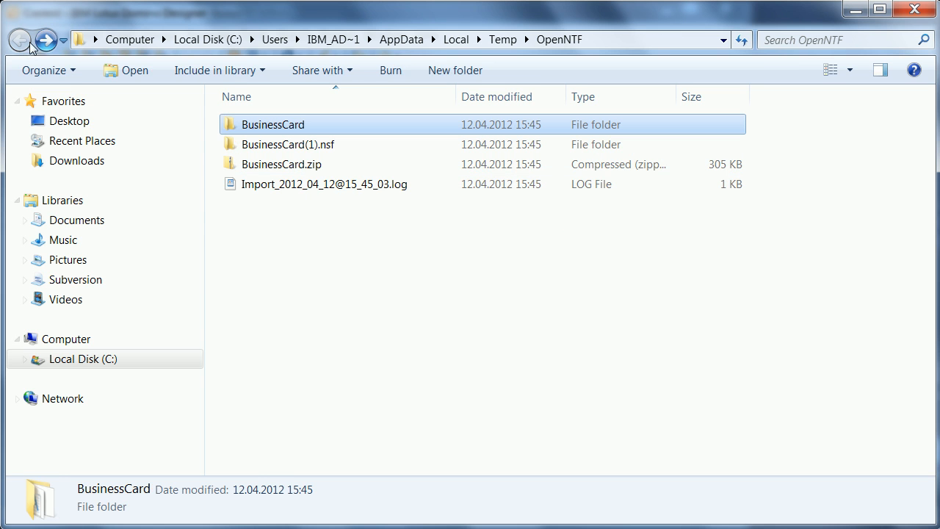
pyautogui.doubleClick(272, 150)
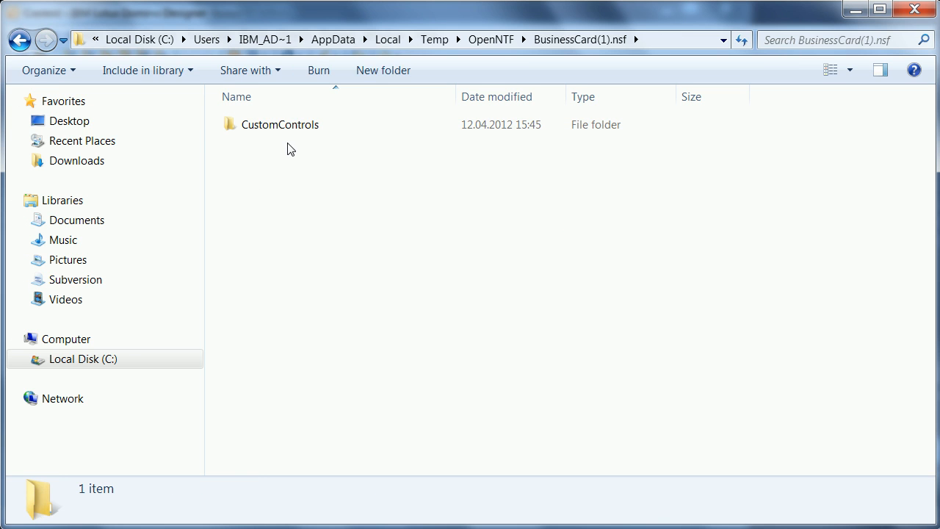
pyautogui.click(29, 43)
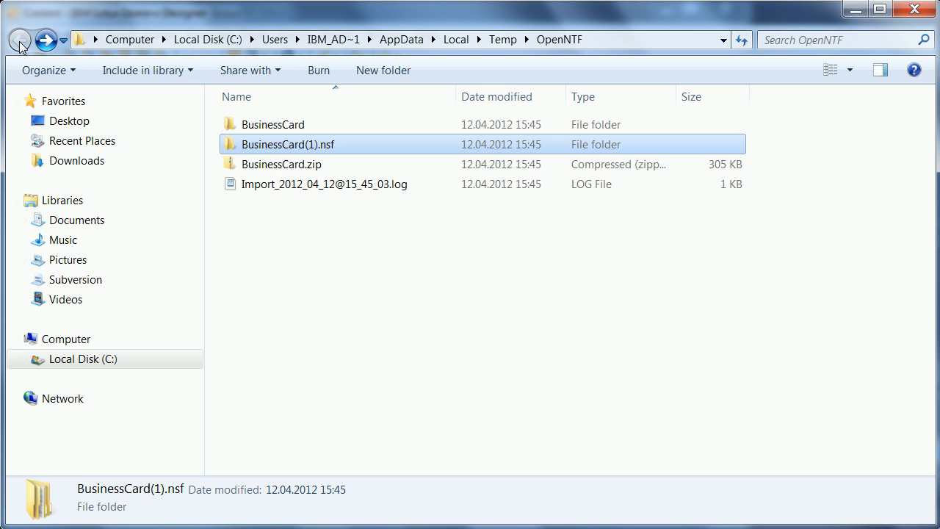
# Open the import log in WordPad, examine the listed custom control files, close it and return to Domino Designer.
pyautogui.click(307, 192)
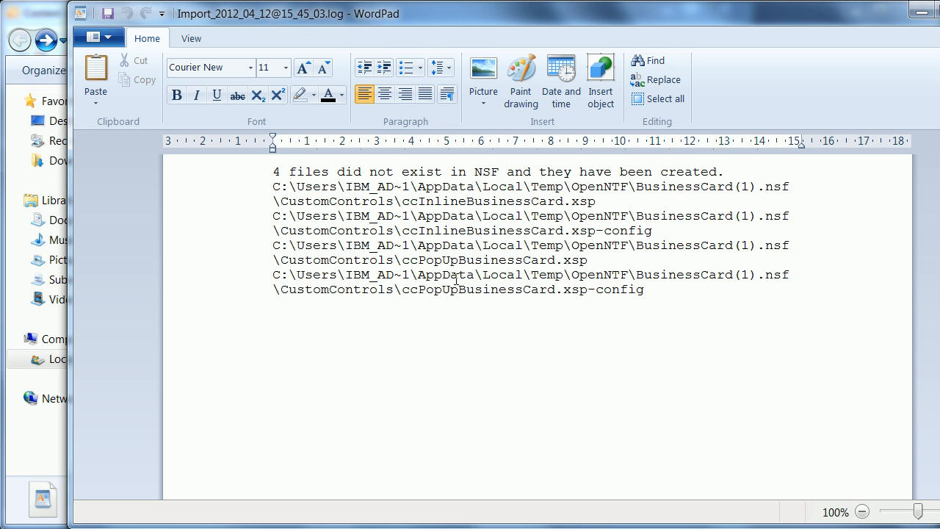
pyautogui.moveTo(647, 19); pyautogui.dragTo(579, 22)
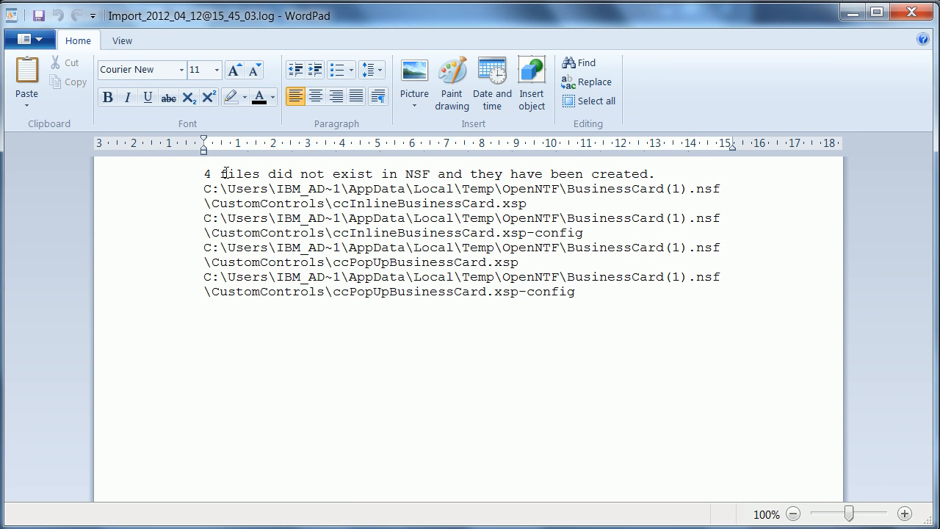
pyautogui.moveTo(334, 204); pyautogui.dragTo(501, 198)
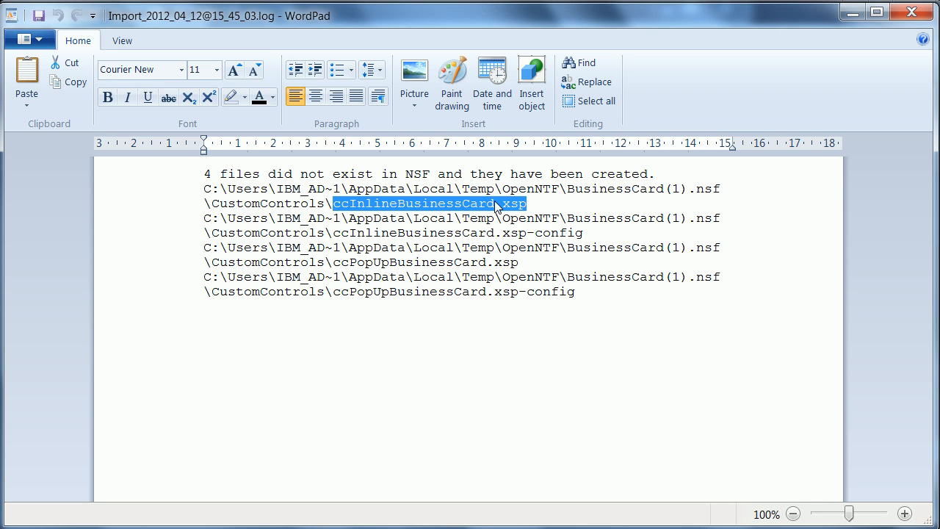
pyautogui.moveTo(337, 263); pyautogui.dragTo(486, 263)
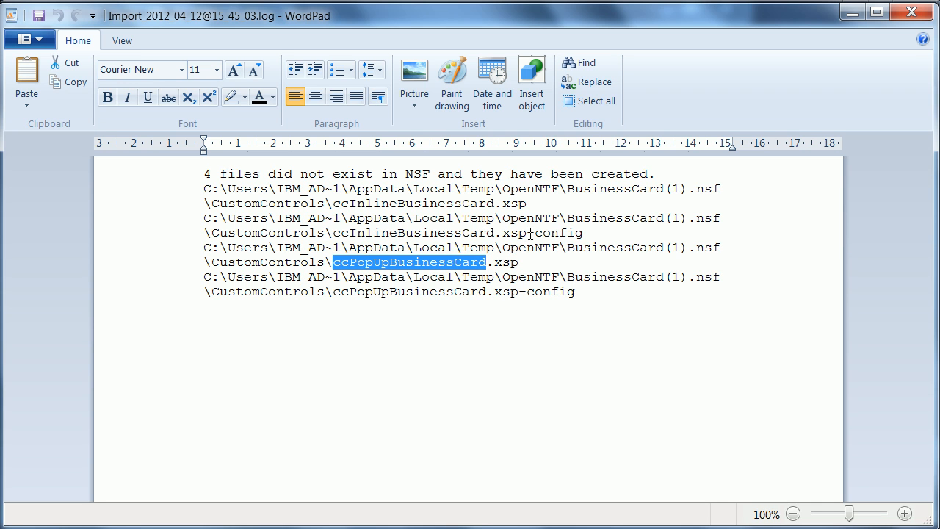
pyautogui.click(911, 12)
pyautogui.hotkey('alt', 'Tab')
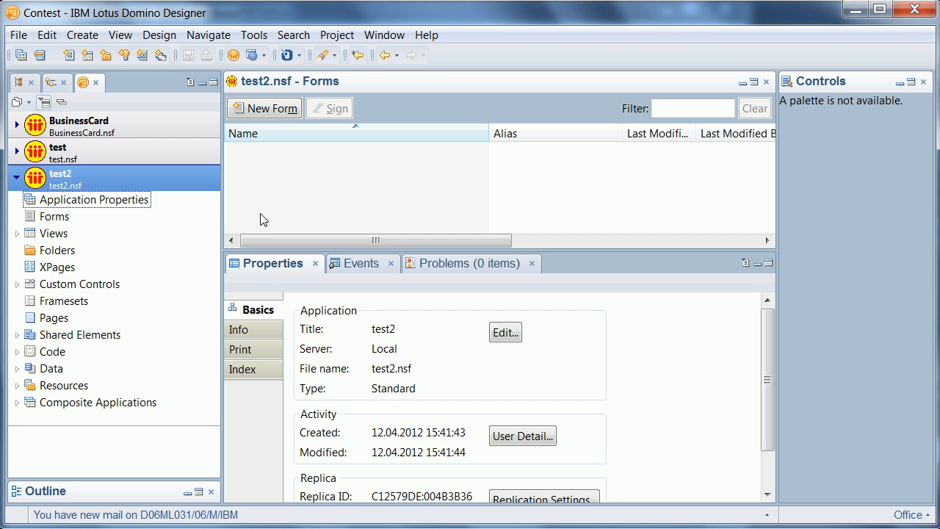
# Expand the custom controls of the test2 application and examine the imported ccInlineBusinessCard and ccPopUpBusinessCard controls.
pyautogui.click(18, 285)
pyautogui.click(88, 313)
pyautogui.click(95, 325)
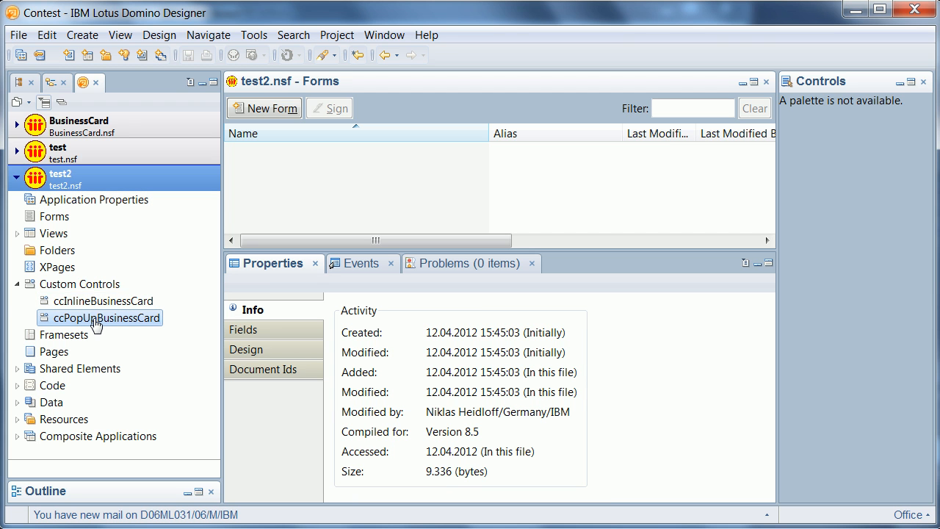
# Create a new XPage named test in the test2 application.
pyautogui.click(57, 270)
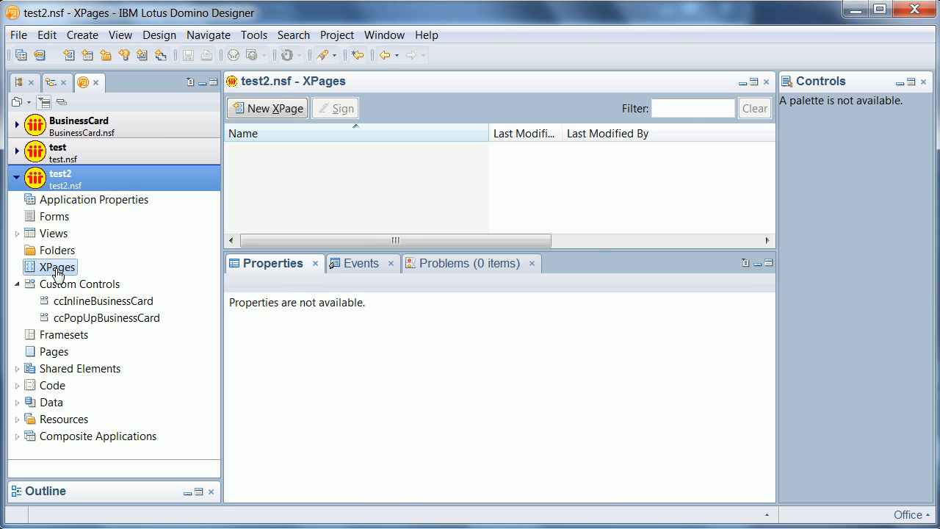
pyautogui.click(273, 110)
pyautogui.write('test')
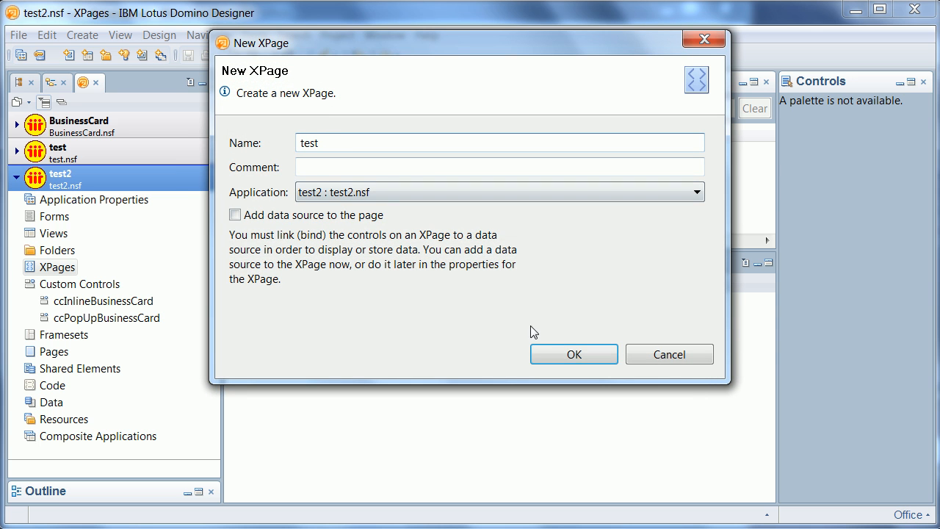
pyautogui.click(565, 353)
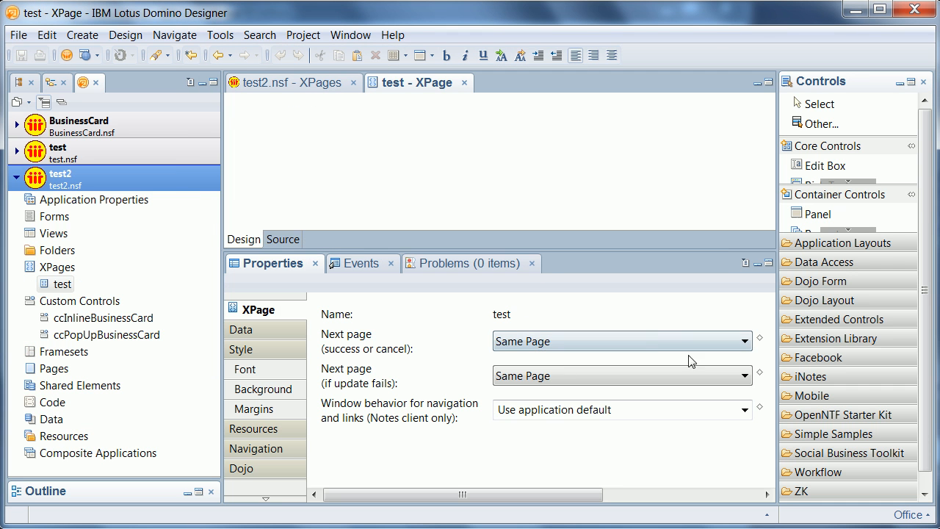
# Place the ccInlineBusinessCard custom control on the test XPage.
pyautogui.moveTo(926, 447); pyautogui.dragTo(926, 448)
pyautogui.scroll(-1, 928, 453)
pyautogui.click(833, 494)
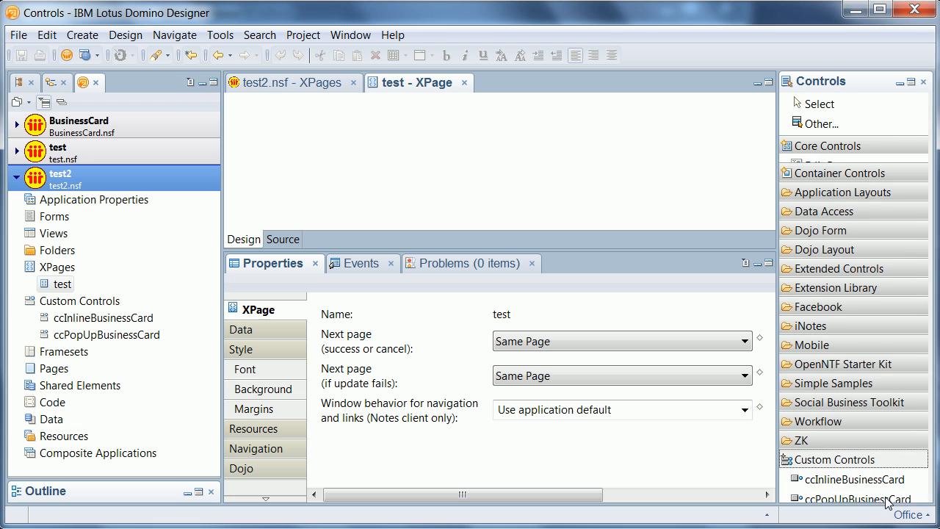
pyautogui.moveTo(847, 472); pyautogui.dragTo(328, 132)
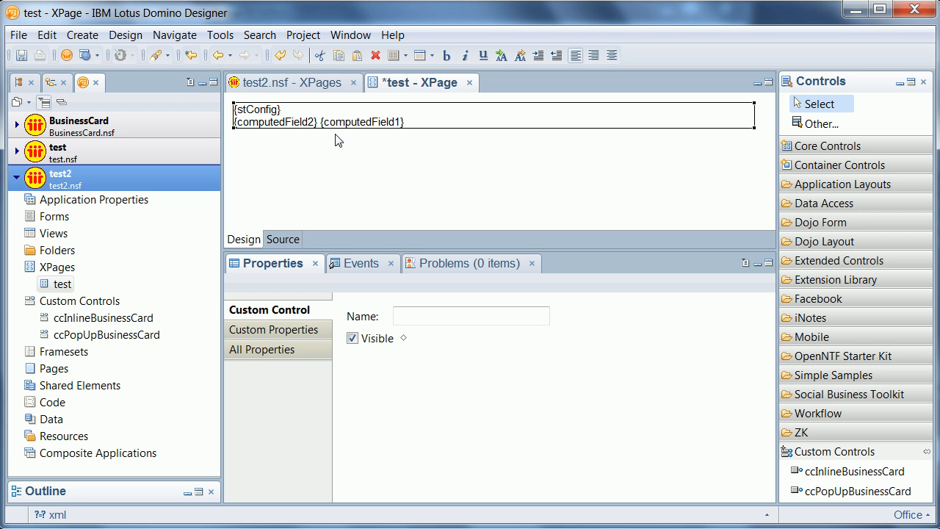
pyautogui.click(281, 331)
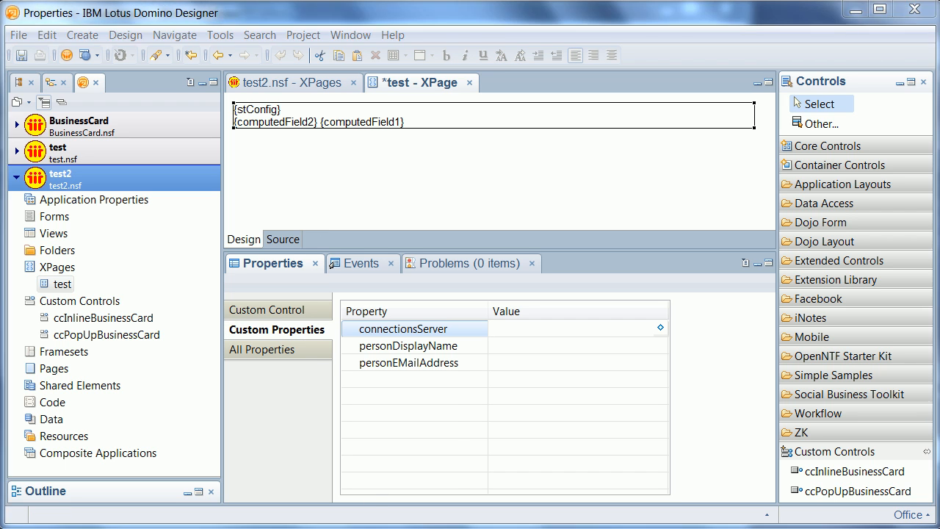
pyautogui.click(514, 328)
pyautogui.write('http://www.bleedyellow.com')
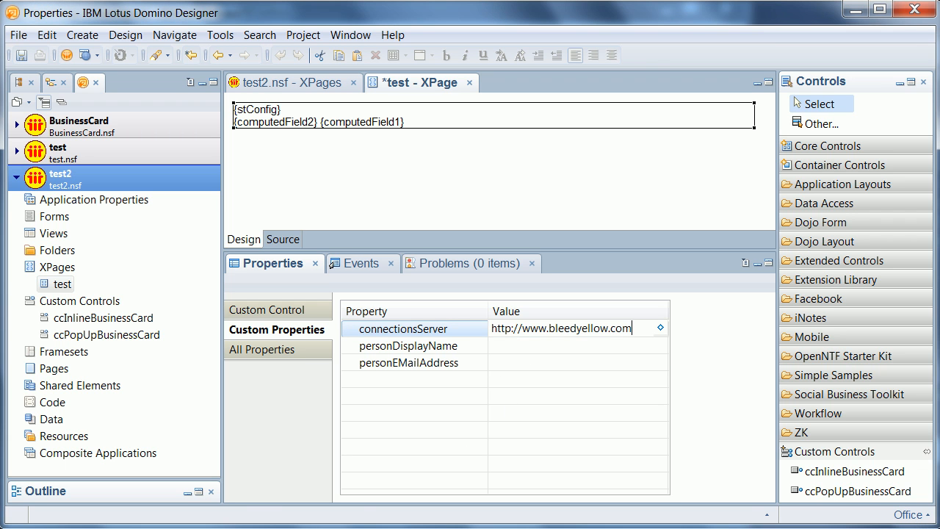
pyautogui.press('Return')
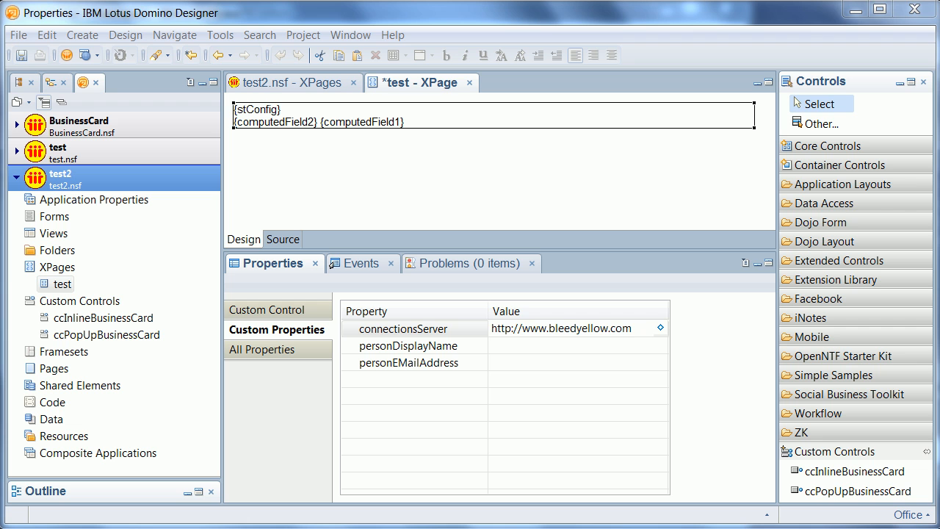
pyautogui.click(496, 362)
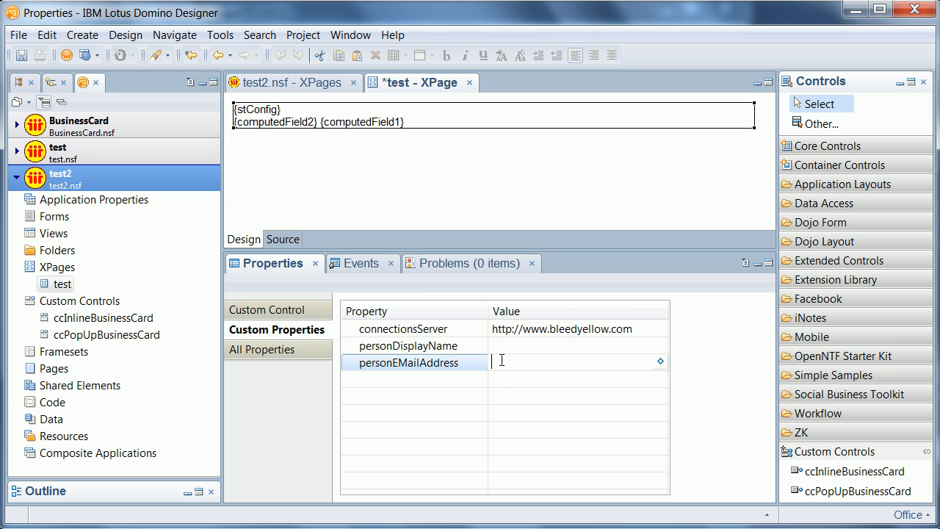
pyautogui.hotkey('ctrl', 'v')
pyautogui.click(499, 345)
pyautogui.write('Niklas Heidloff')
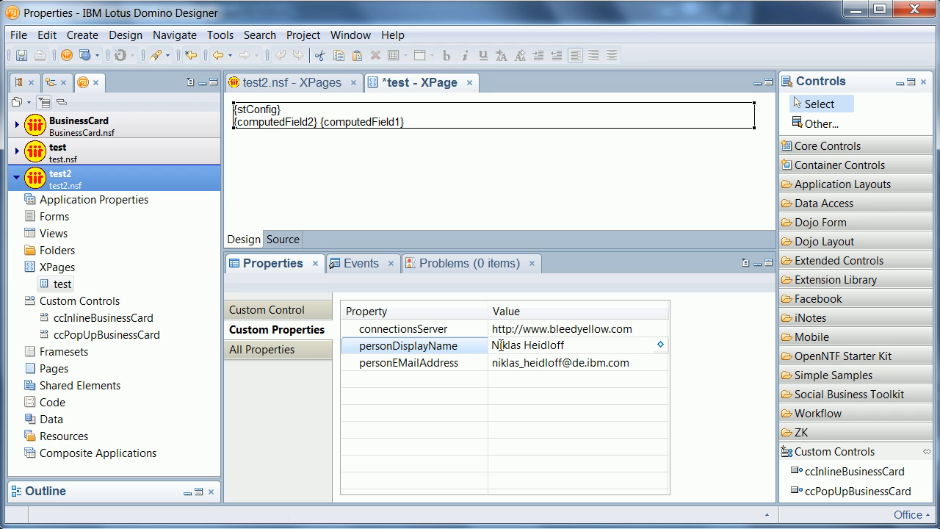
# Save the test XPage, preview it in Firefox and expand the business card.
pyautogui.hotkey('ctrl', 's')
pyautogui.click(86, 57)
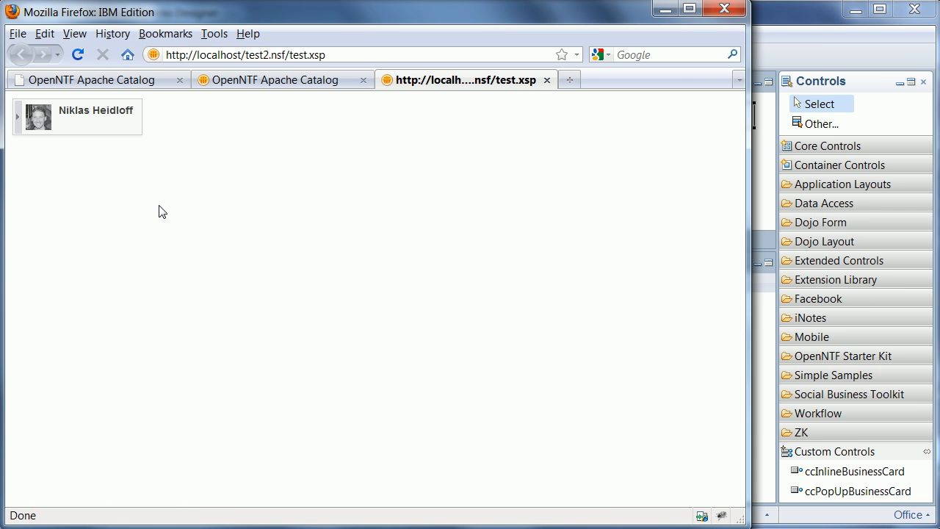
pyautogui.click(18, 116)
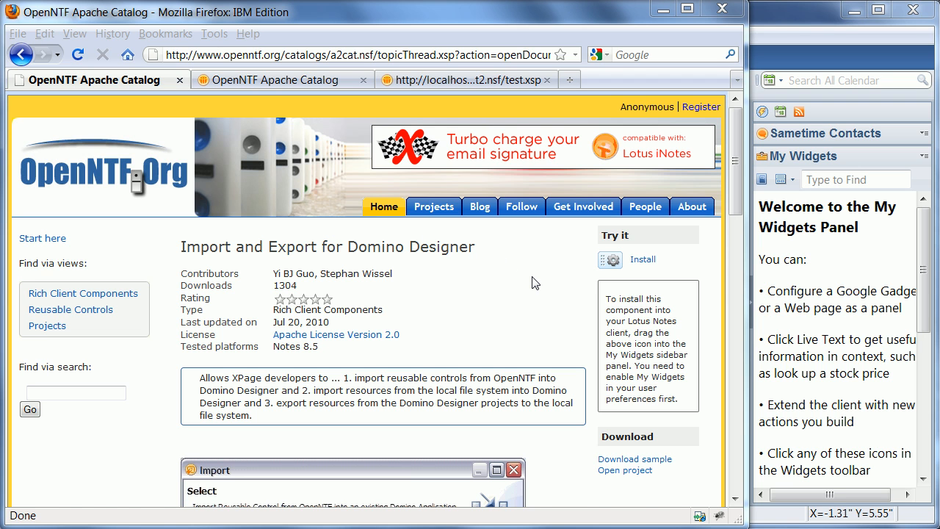
# Try to install the Import and Export for Domino Designer component from its OpenNTF catalog page into the My Widgets panel.
pyautogui.moveTo(612, 262); pyautogui.dragTo(702, 263)
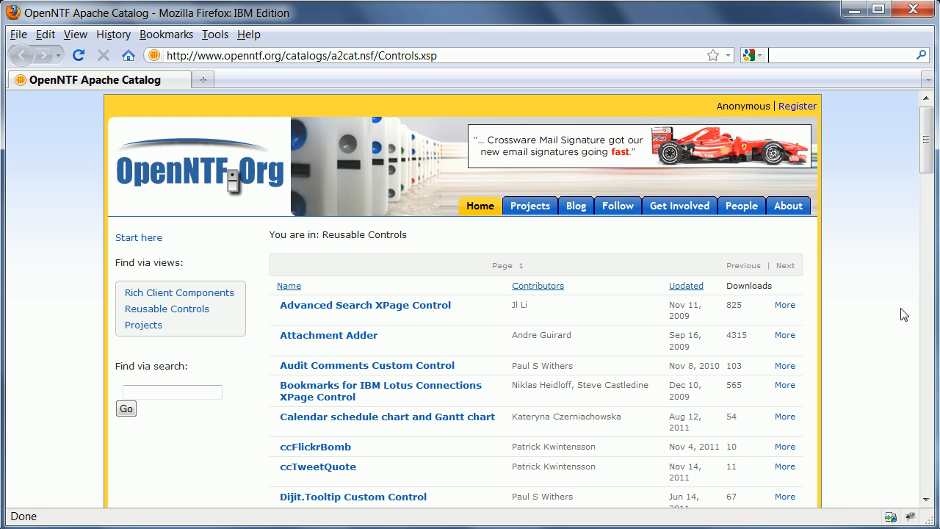
# Look through the Reusable Controls list in the OpenNTF Apache Catalog and return to Domino Designer.
pyautogui.scroll(-15, 903, 314)
pyautogui.scroll(10, 902, 312)
pyautogui.scroll(6, 901, 311)
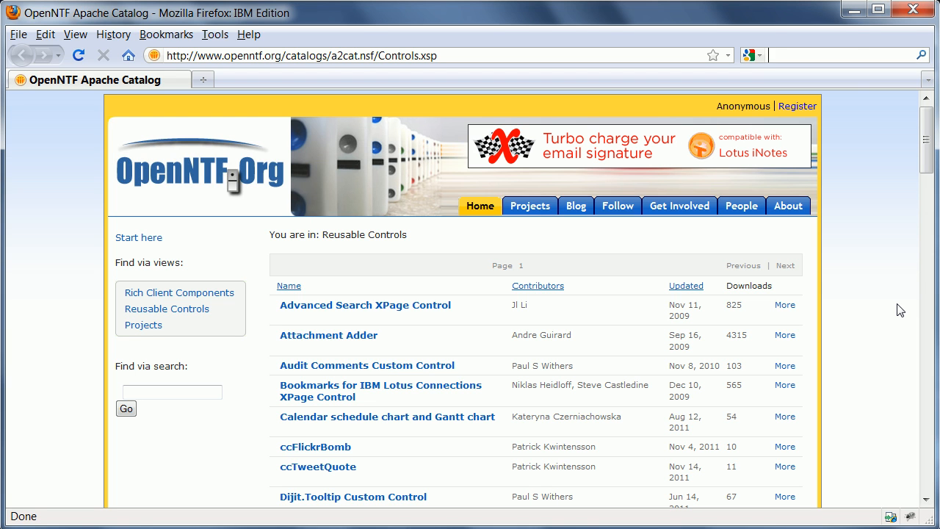
pyautogui.click(853, 18)
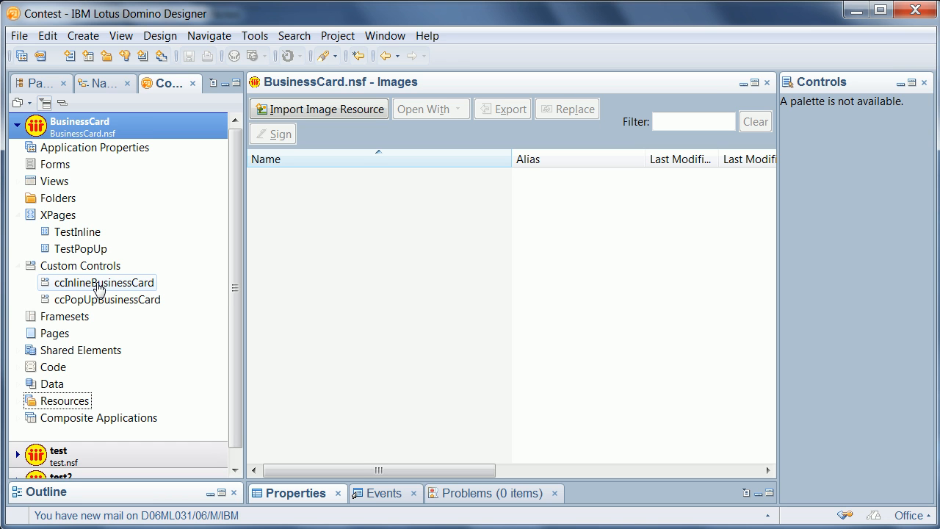
# Start exporting a reusable control for OpenNTF from the BusinessCard application and reposition the export dialog.
pyautogui.rightClick(73, 134)
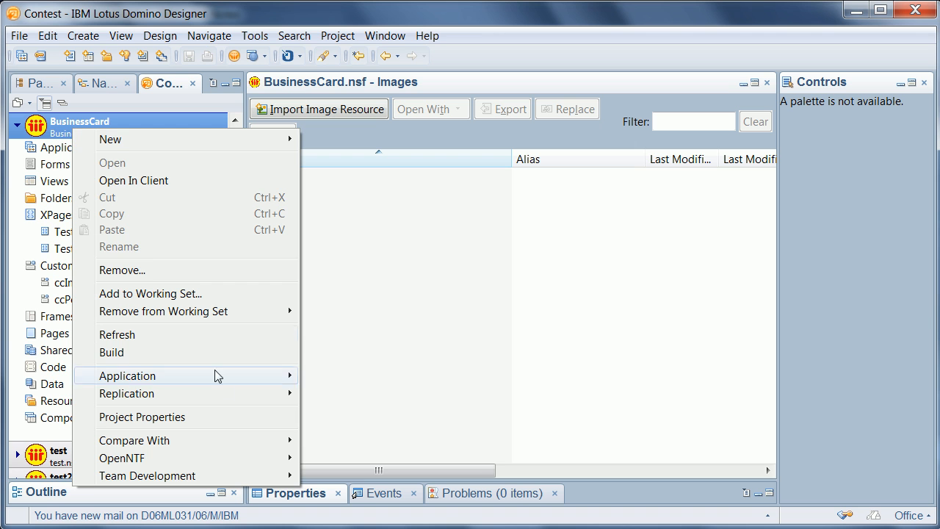
pyautogui.moveTo(262, 459)
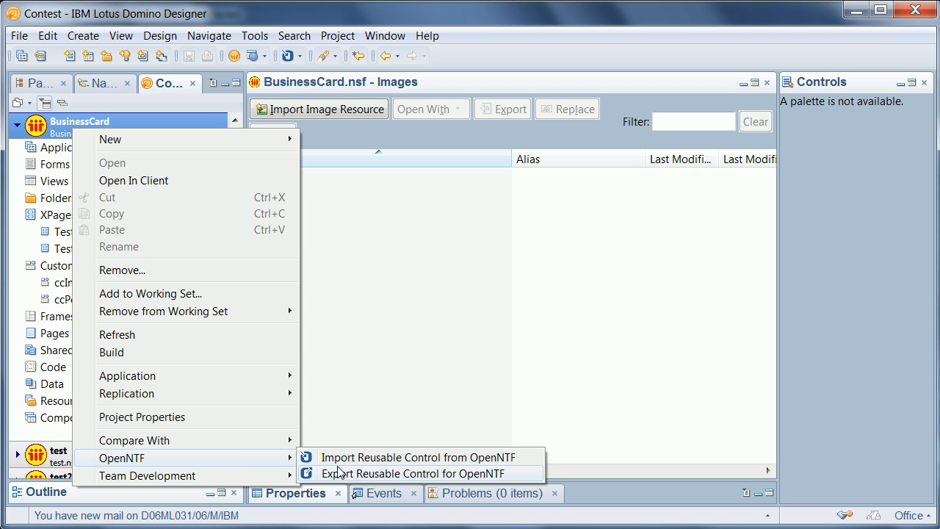
pyautogui.click(361, 475)
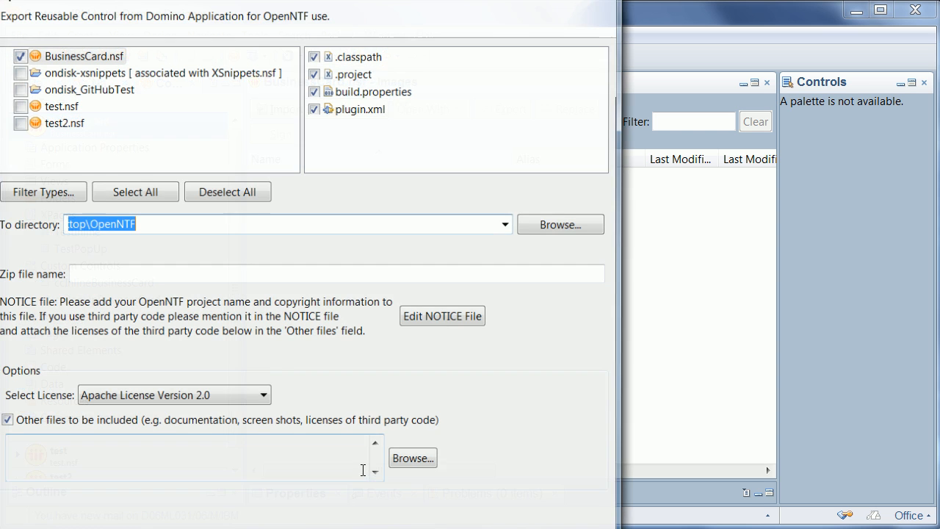
pyautogui.moveTo(302, 1); pyautogui.dragTo(295, 13)
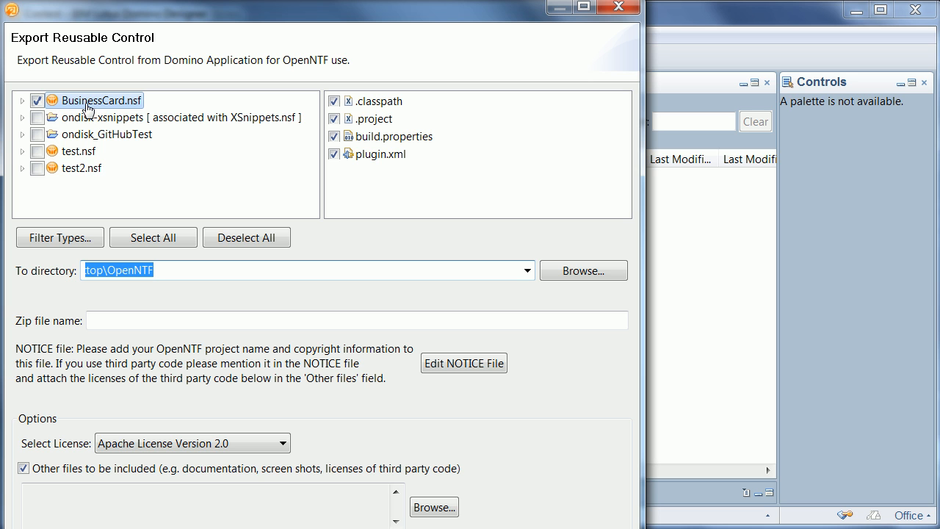
# Limit the exported BusinessCard.nsf resources to the CustomControls folder.
pyautogui.click(36, 101)
pyautogui.click(23, 101)
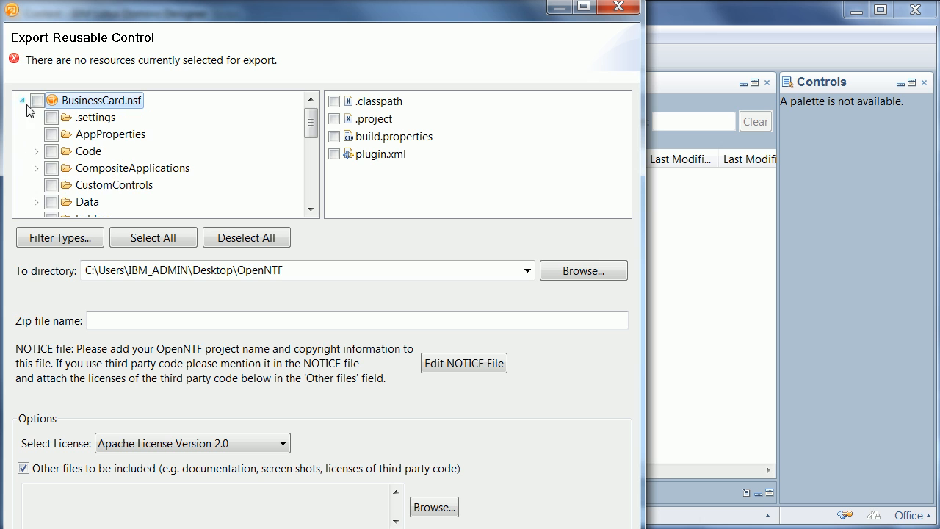
pyautogui.click(86, 190)
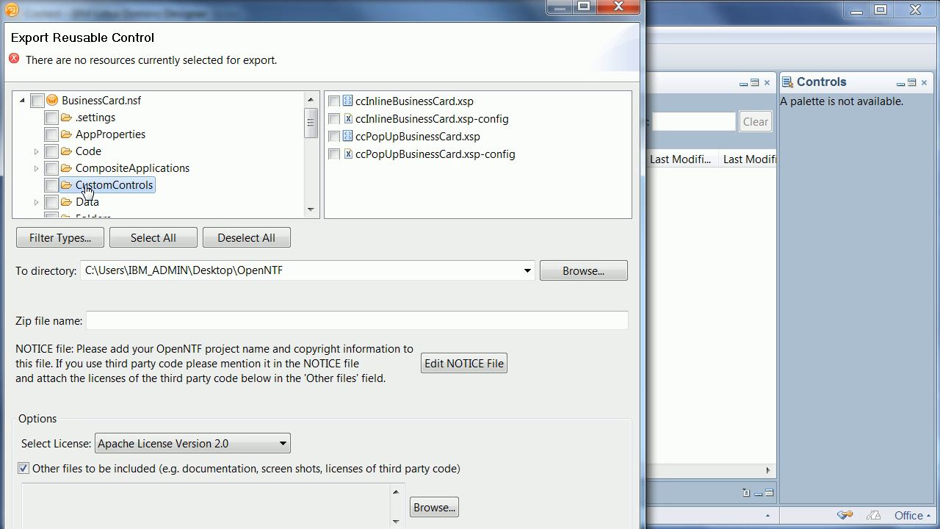
pyautogui.click(52, 185)
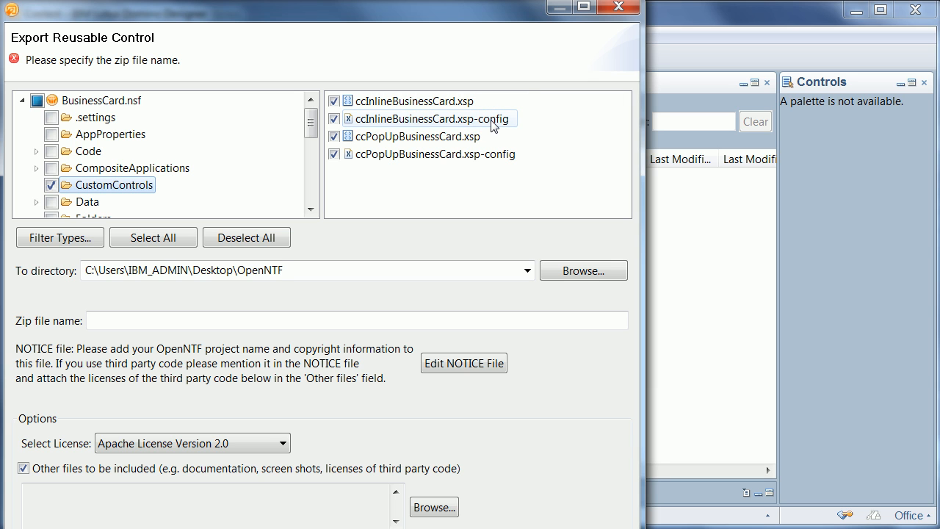
# Keep the OpenNTF desktop folder as the export directory and name the zip file BusinessCard.
pyautogui.click(302, 272)
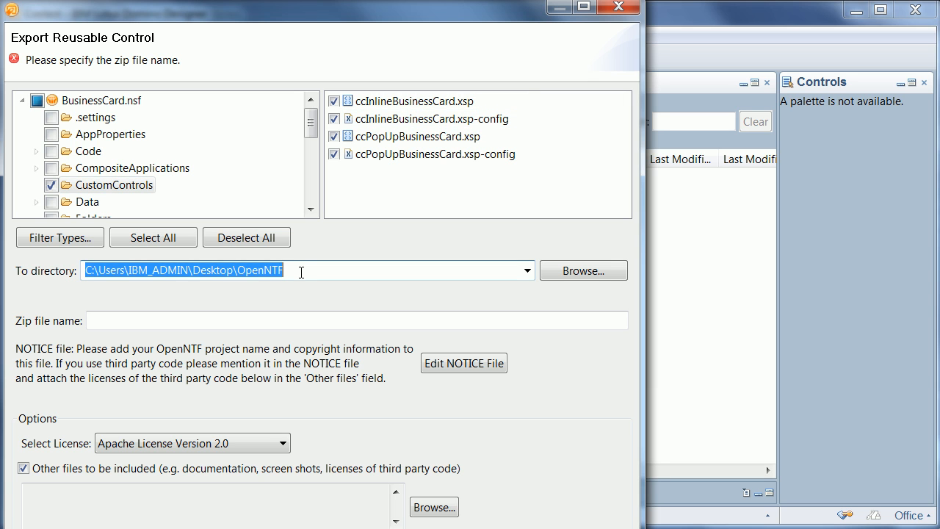
pyautogui.click(245, 321)
pyautogui.write('B')
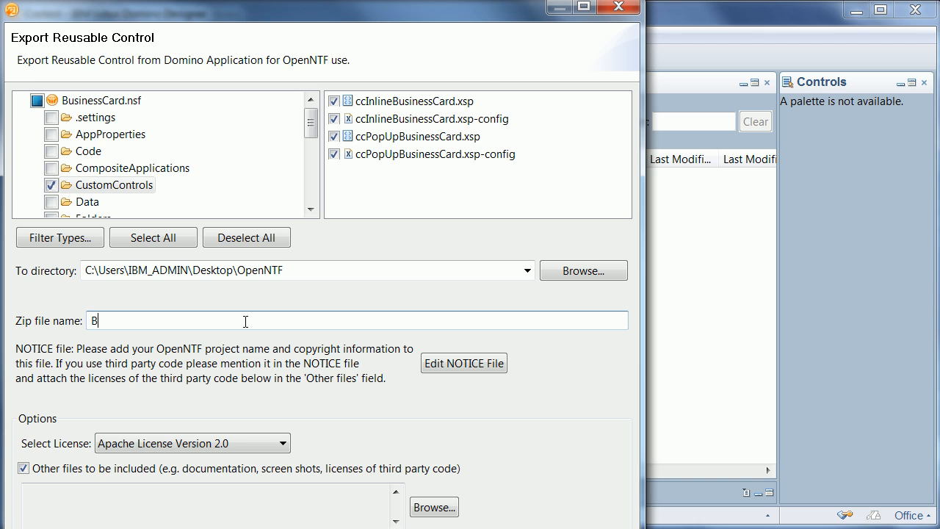
pyautogui.write('usinessCard')
# Open the NOTICE file, replace the project name placeholder with "My Project name" and close the file.
pyautogui.click(444, 367)
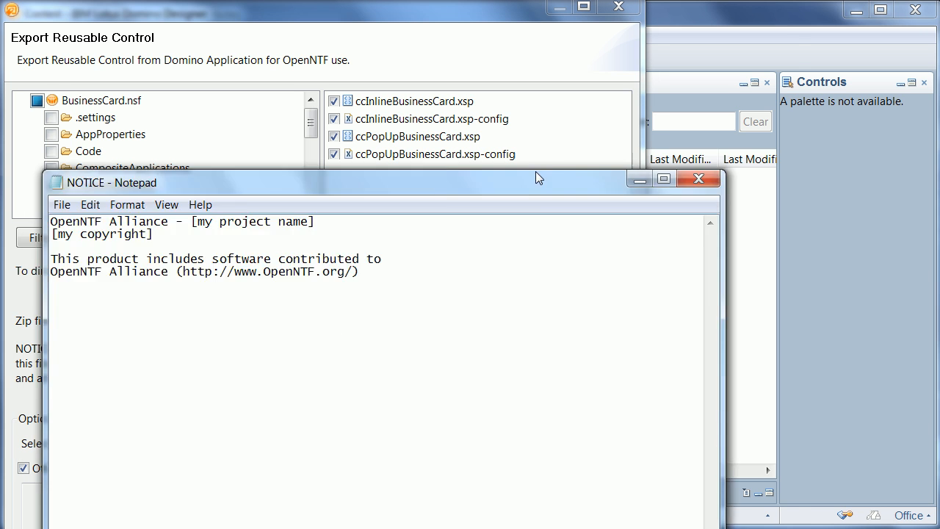
pyautogui.moveTo(536, 177); pyautogui.dragTo(592, 42)
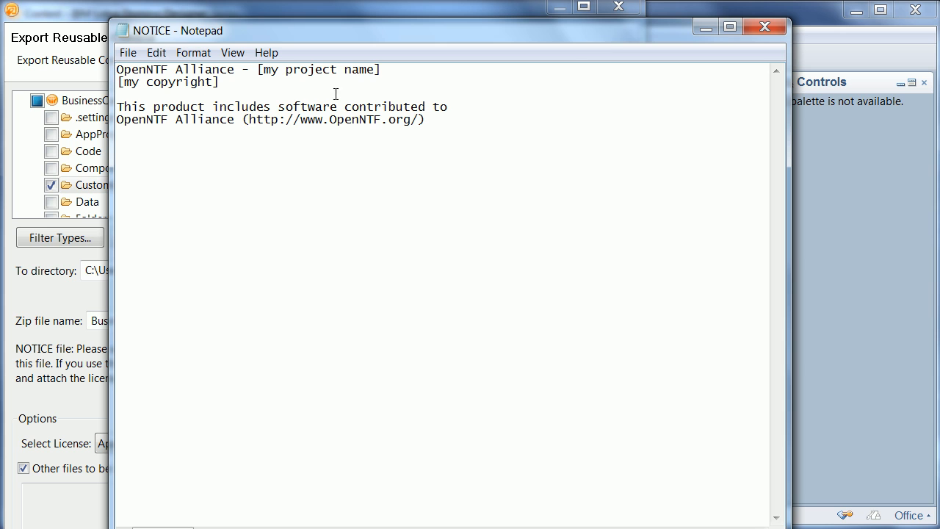
pyautogui.moveTo(258, 70); pyautogui.dragTo(398, 68)
pyautogui.write('My')
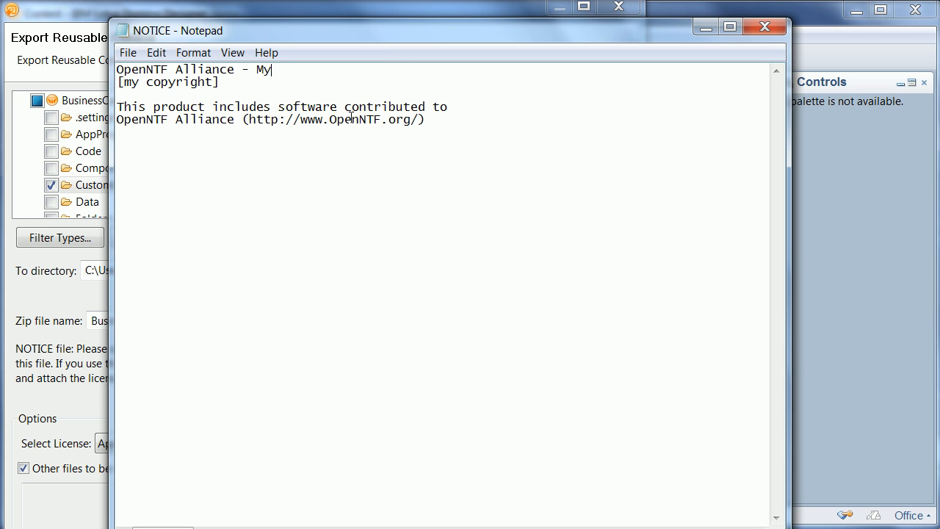
pyautogui.write(' Project name')
pyautogui.click(764, 27)
pyautogui.click(412, 355)
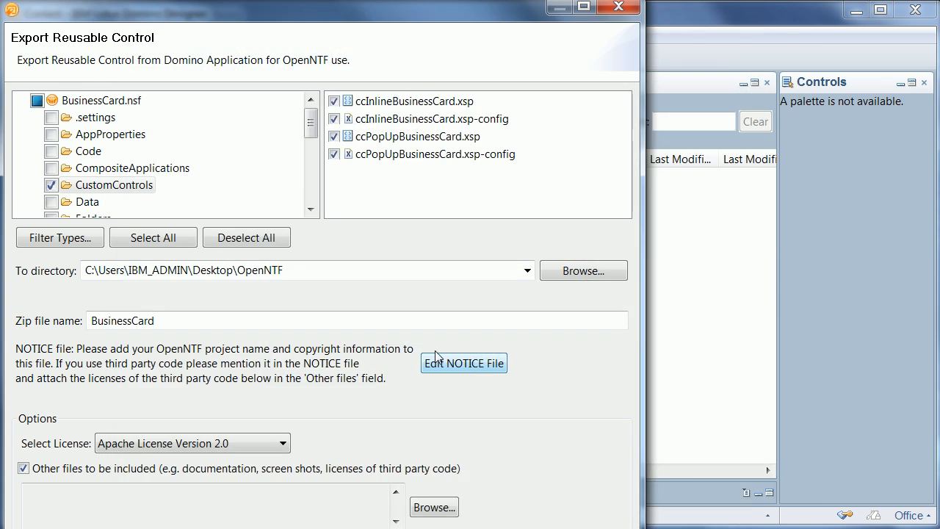
# Check the available licenses, keep Apache License Version 2.0, and add BusinessCardReadMe.pdf to the other files in the export.
pyautogui.click(283, 443)
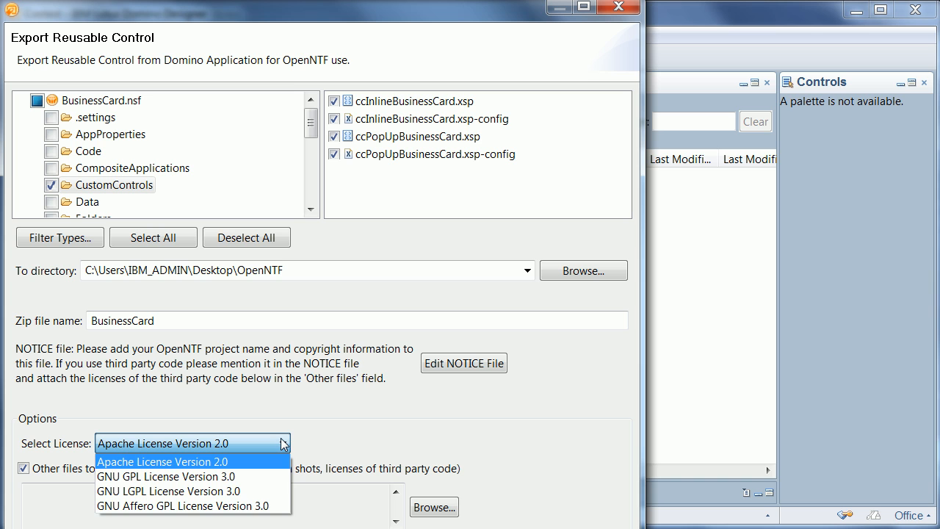
pyautogui.click(284, 409)
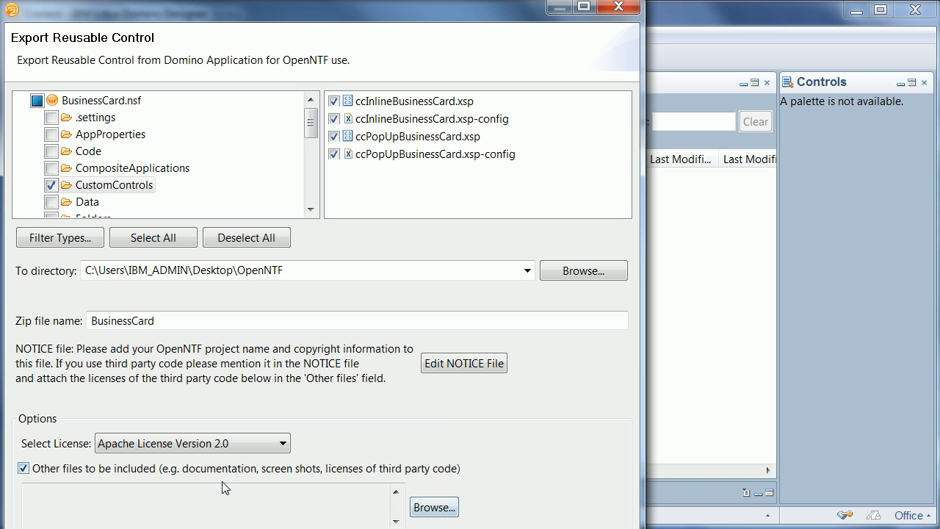
pyautogui.click(436, 514)
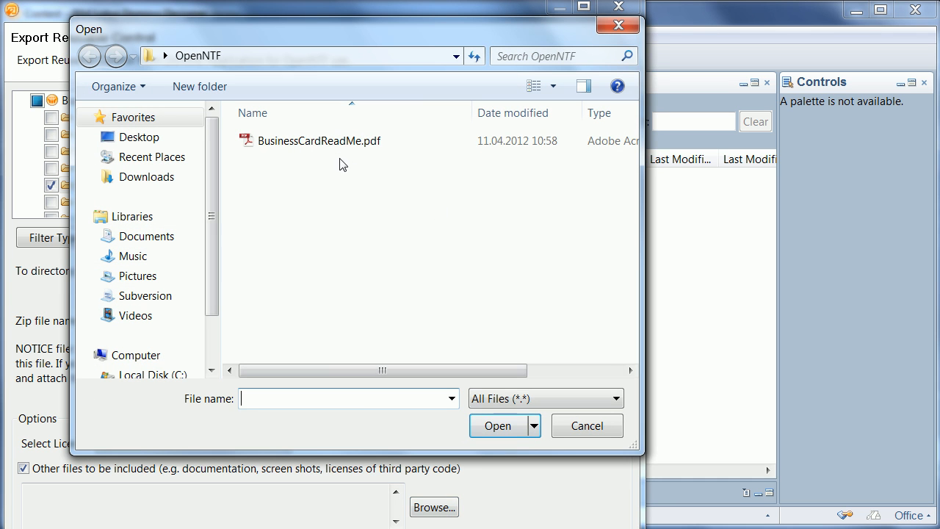
pyautogui.doubleClick(325, 143)
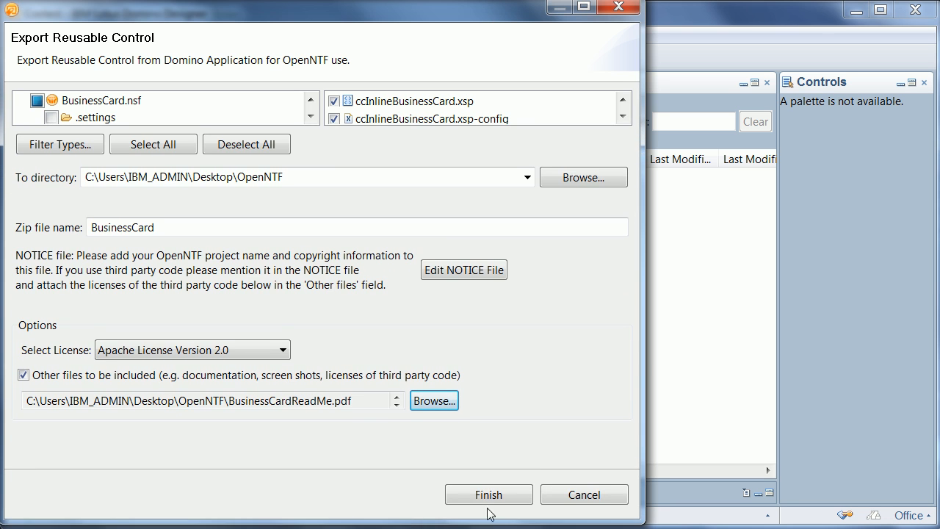
# Run the reusable control export and save the changes to the open Import.odp presentation.
pyautogui.click(489, 495)
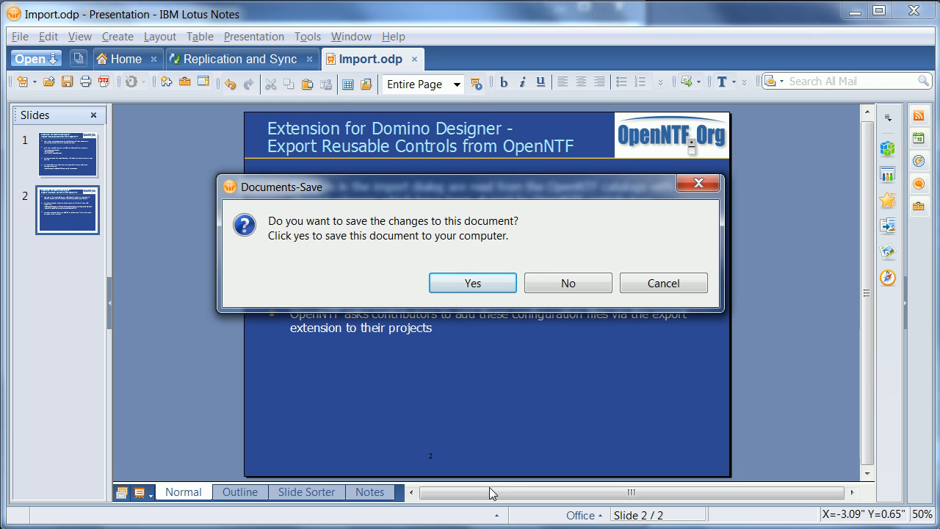
pyautogui.click(496, 285)
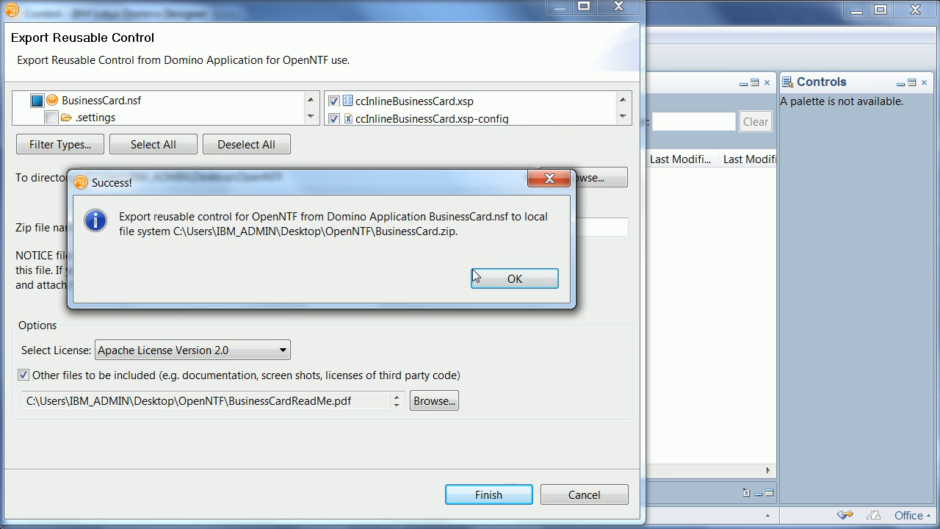
# Dismiss the export message and, in Windows Explorer, extract BusinessCard.zip from the OpenNTF desktop folder into a BusinessCard subfolder.
pyautogui.click(490, 278)
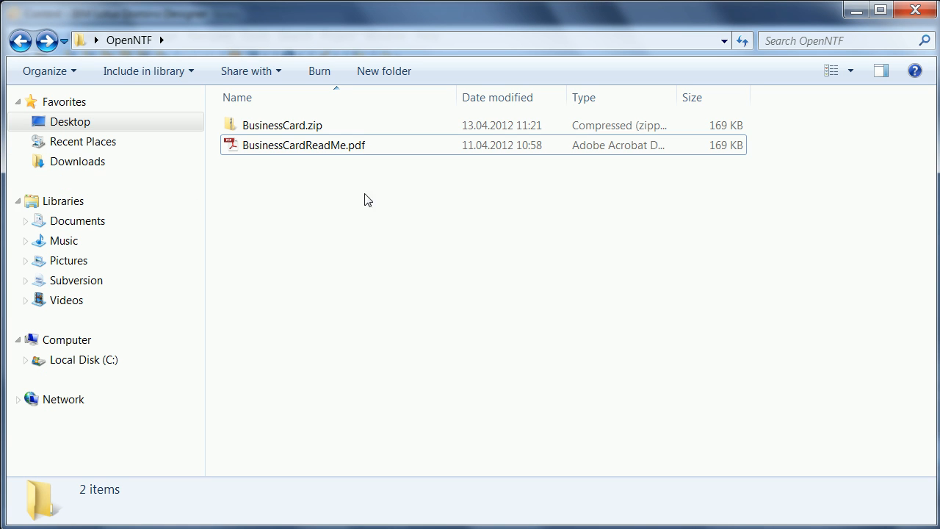
pyautogui.click(268, 130)
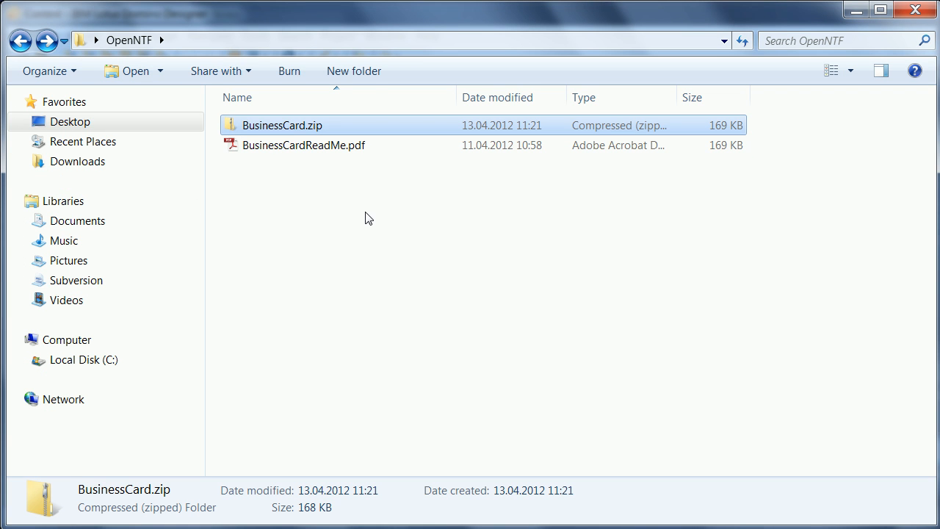
pyautogui.rightClick(267, 127)
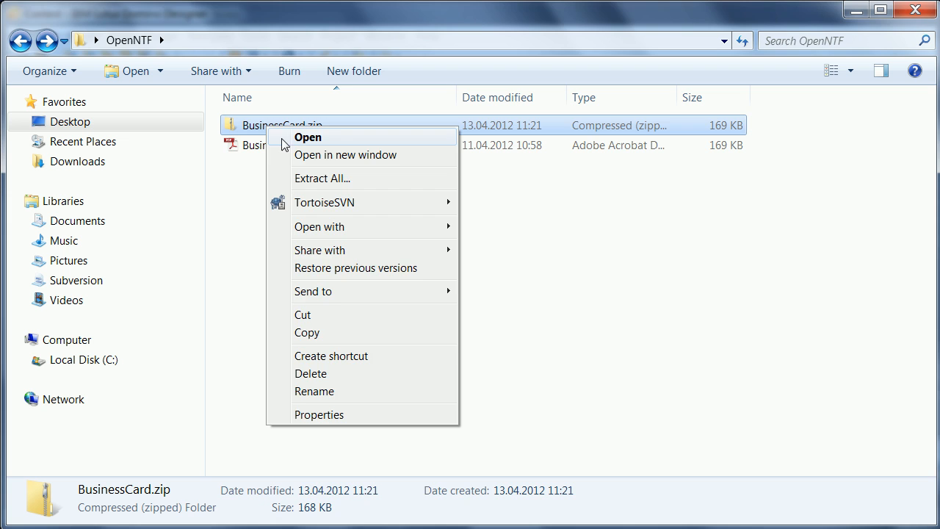
pyautogui.click(321, 179)
pyautogui.click(592, 521)
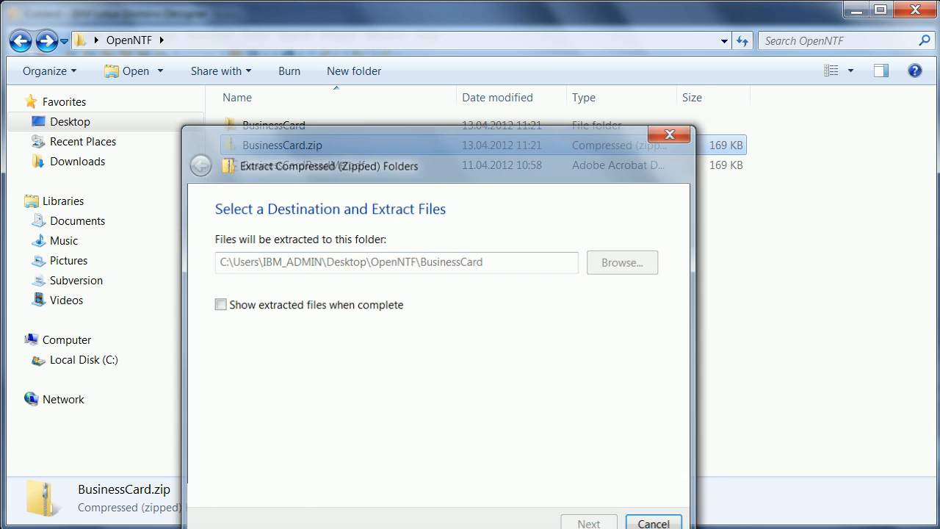
# Open the extracted BusinessCard folder and examine its contents, including BusinessCard.nsf, BusinessCardReadMe.pdf and LICENSE.
pyautogui.doubleClick(253, 130)
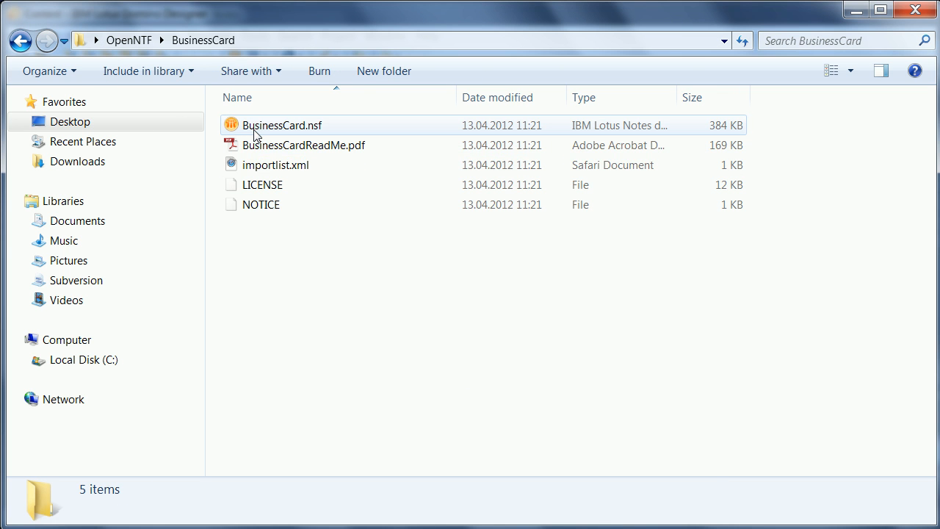
pyautogui.click(309, 128)
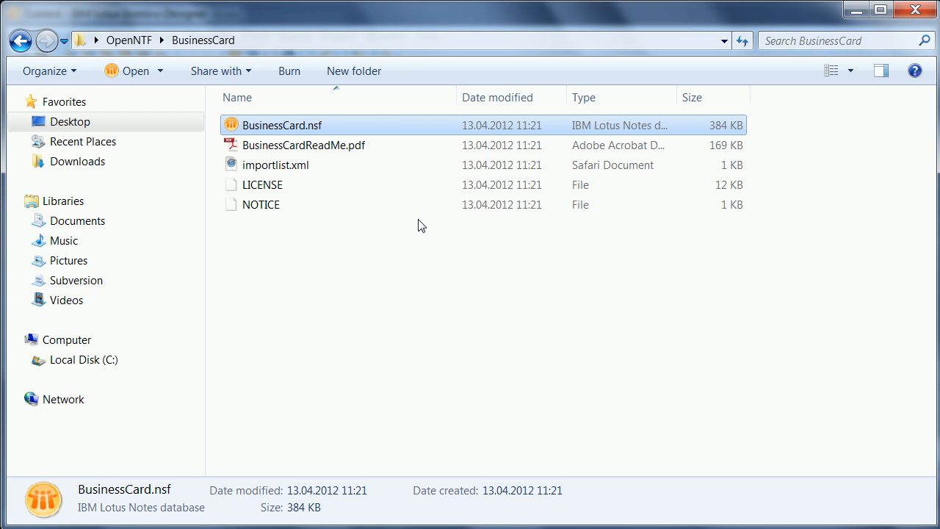
pyautogui.click(338, 148)
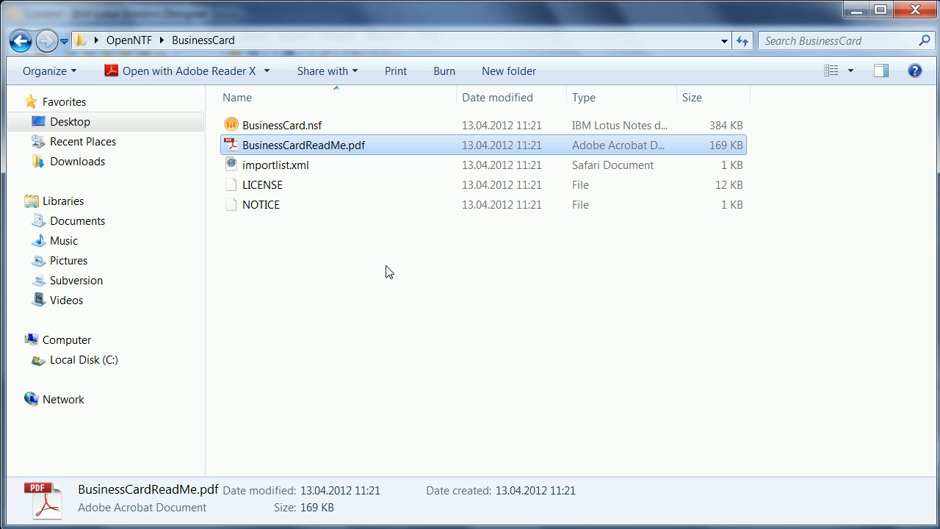
pyautogui.click(261, 188)
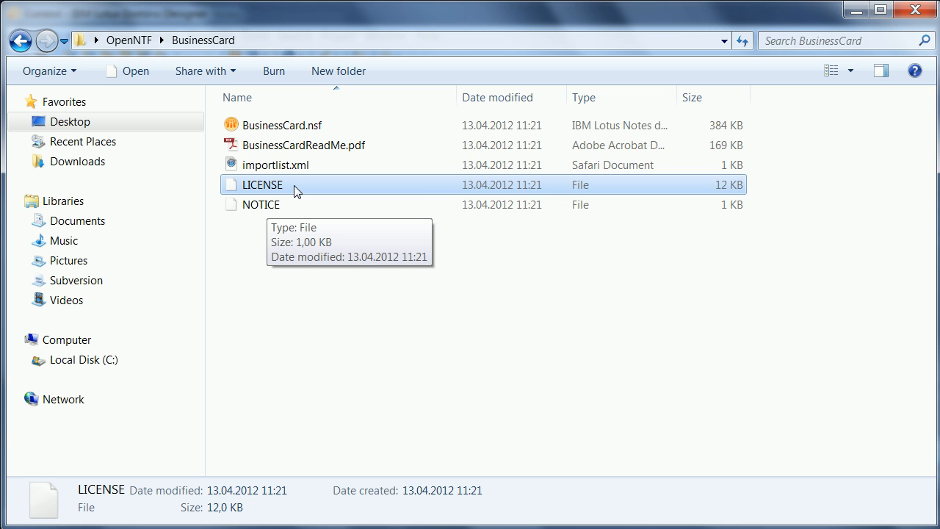
# Open importlist.xml in Notepad, examine its ImportFolder entry and close the file.
pyautogui.click(257, 171)
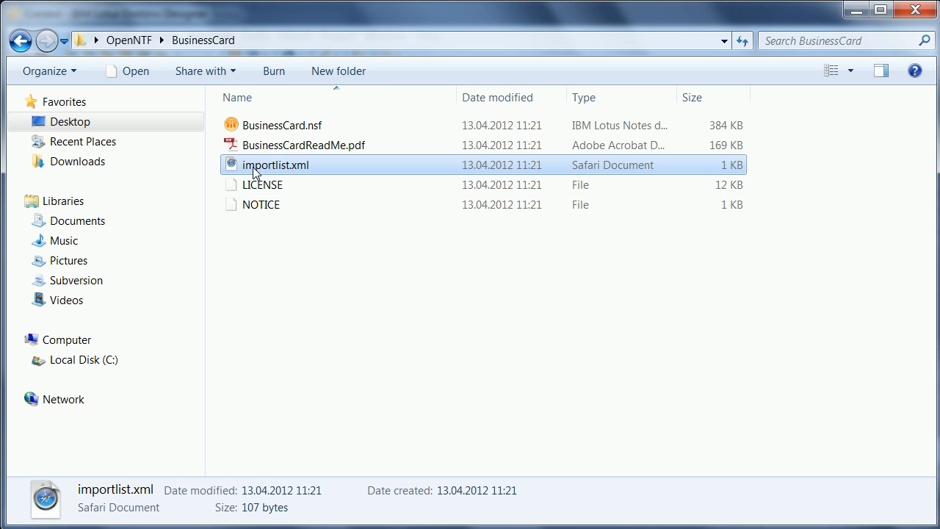
pyautogui.rightClick(293, 170)
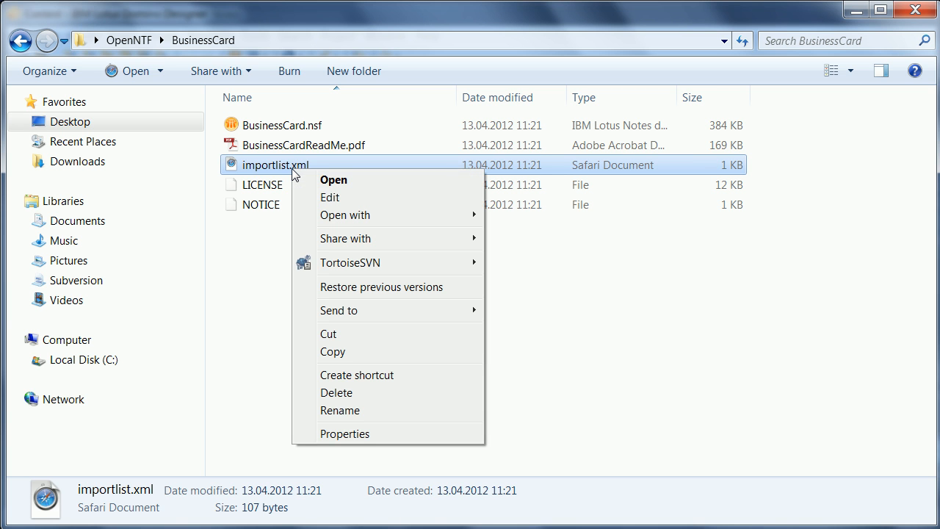
pyautogui.click(327, 198)
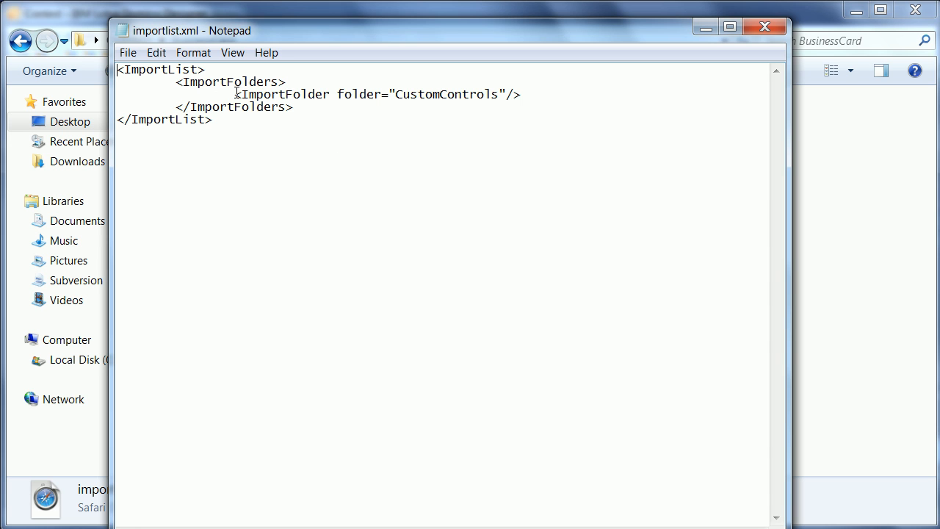
pyautogui.moveTo(233, 94); pyautogui.dragTo(541, 94)
pyautogui.click(541, 94)
pyautogui.click(766, 27)
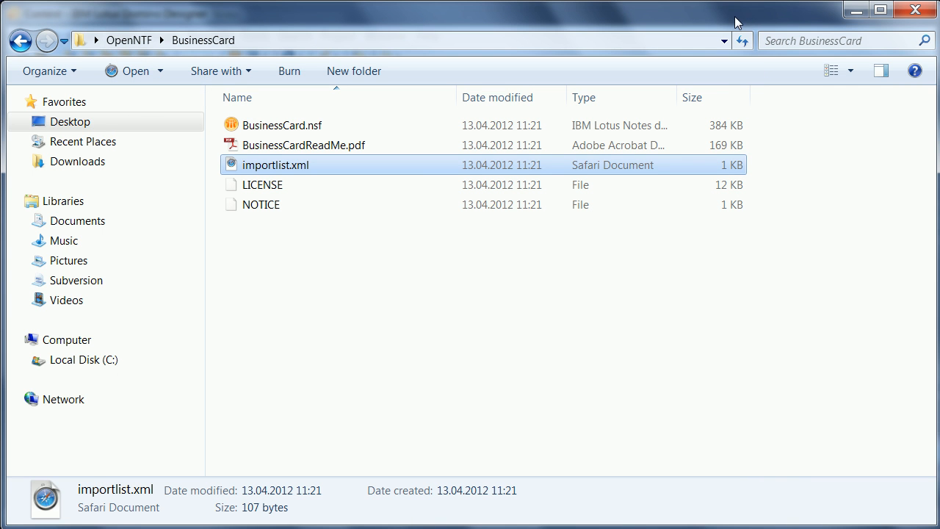